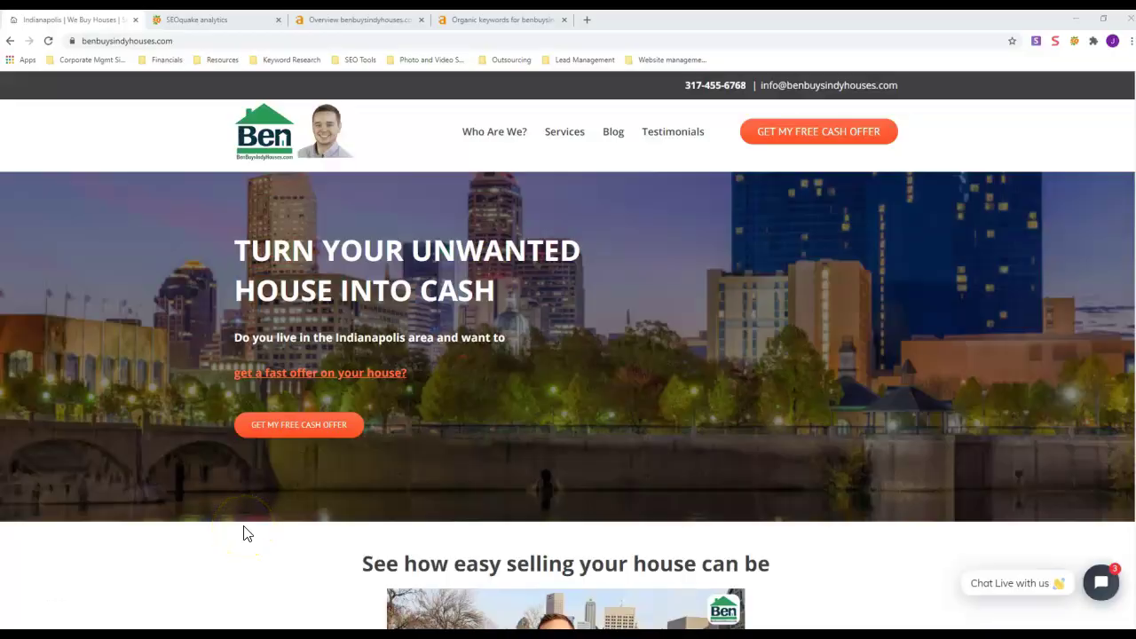
Step: Scroll through the benbuysindyhouses.com homepage to review its layout and sections
click(32, 606)
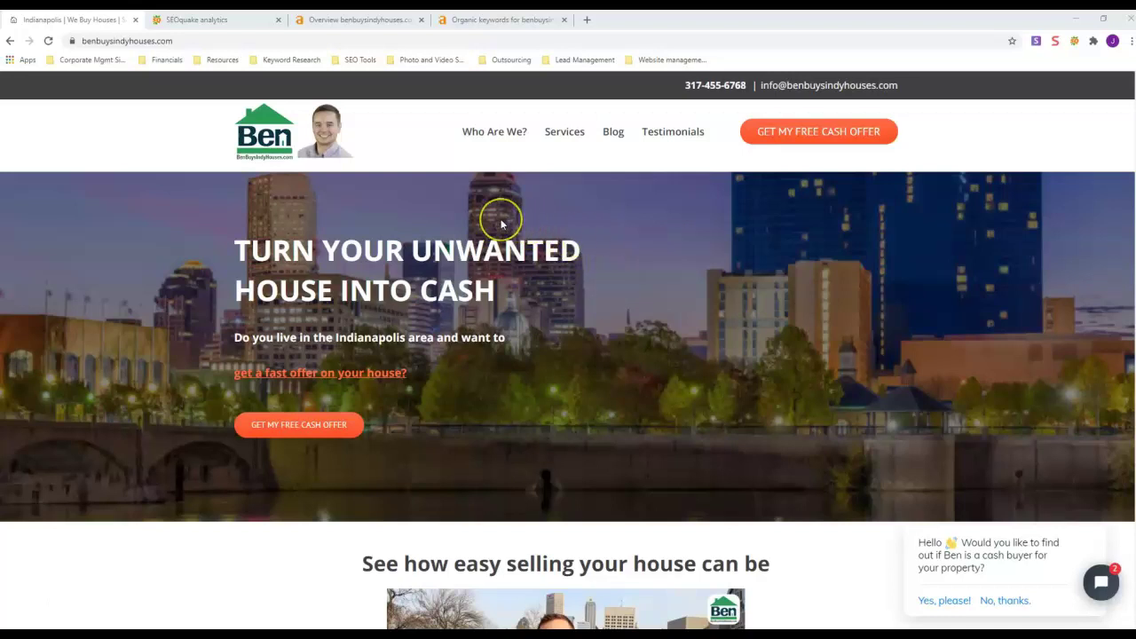
scroll(501, 224, down, 1)
scroll(500, 224, up, 1)
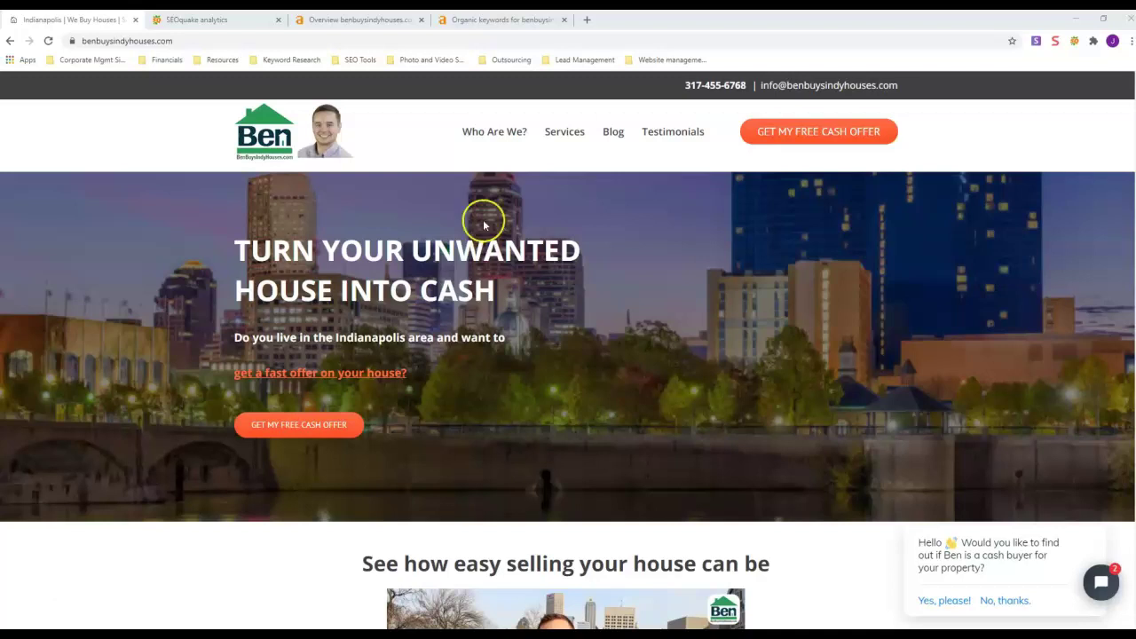
scroll(571, 408, down, 4)
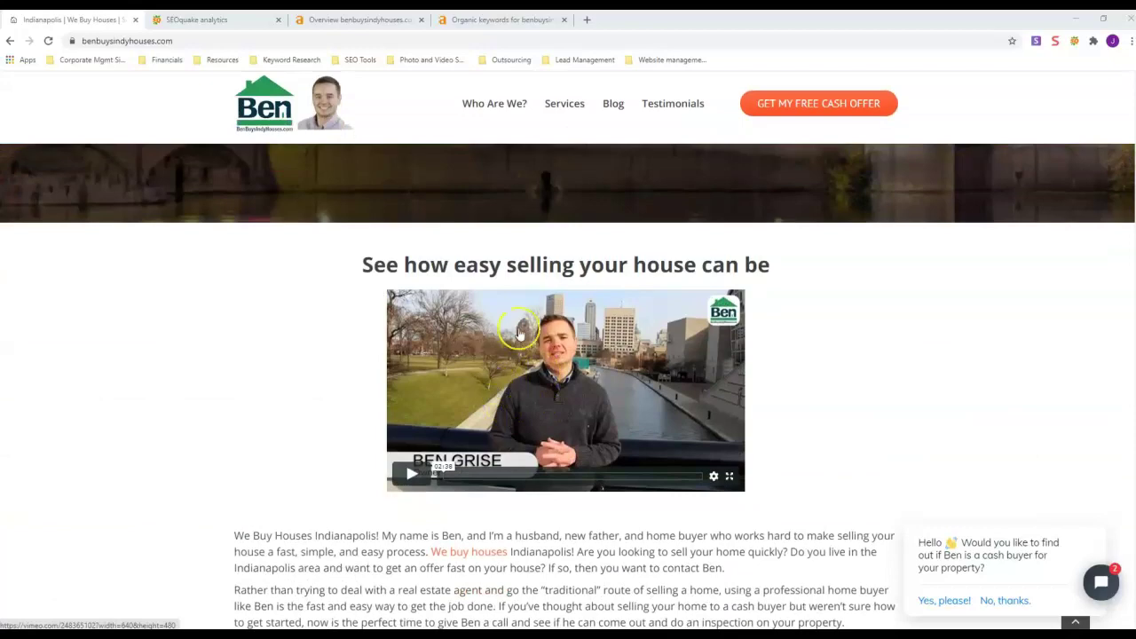
scroll(519, 346, down, 5)
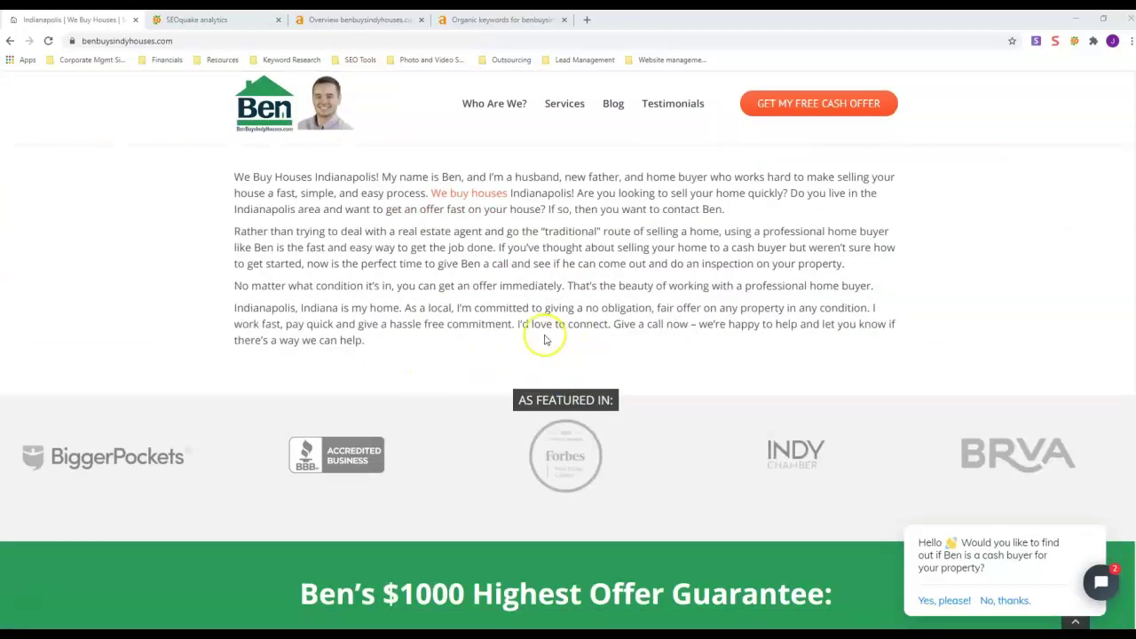
scroll(546, 340, down, 6)
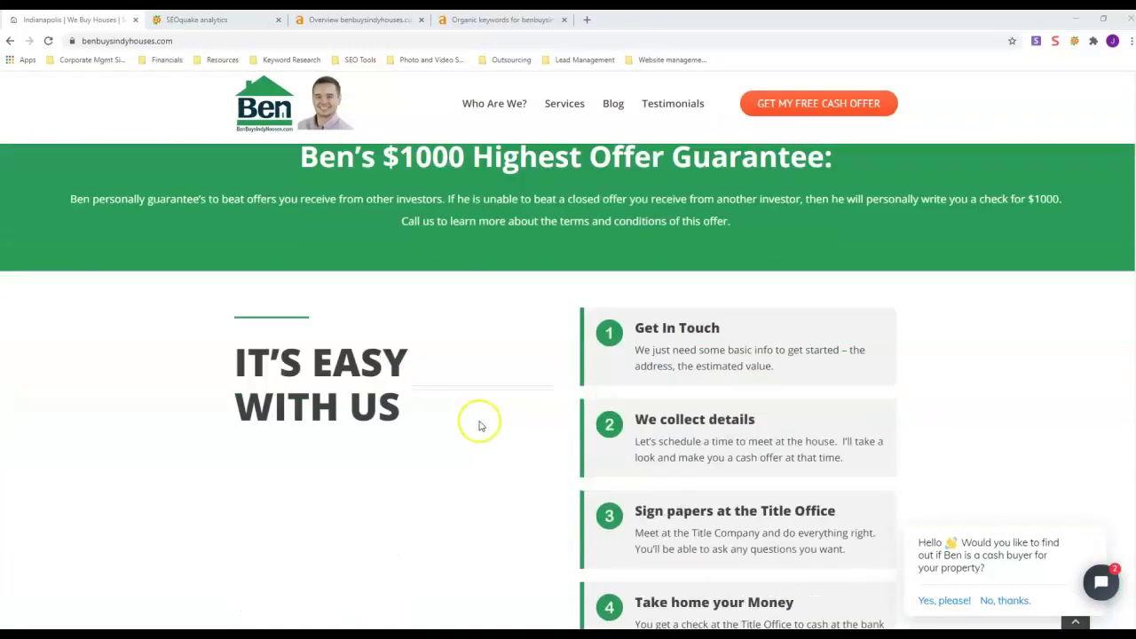
scroll(479, 425, down, 4)
scroll(524, 373, up, 4)
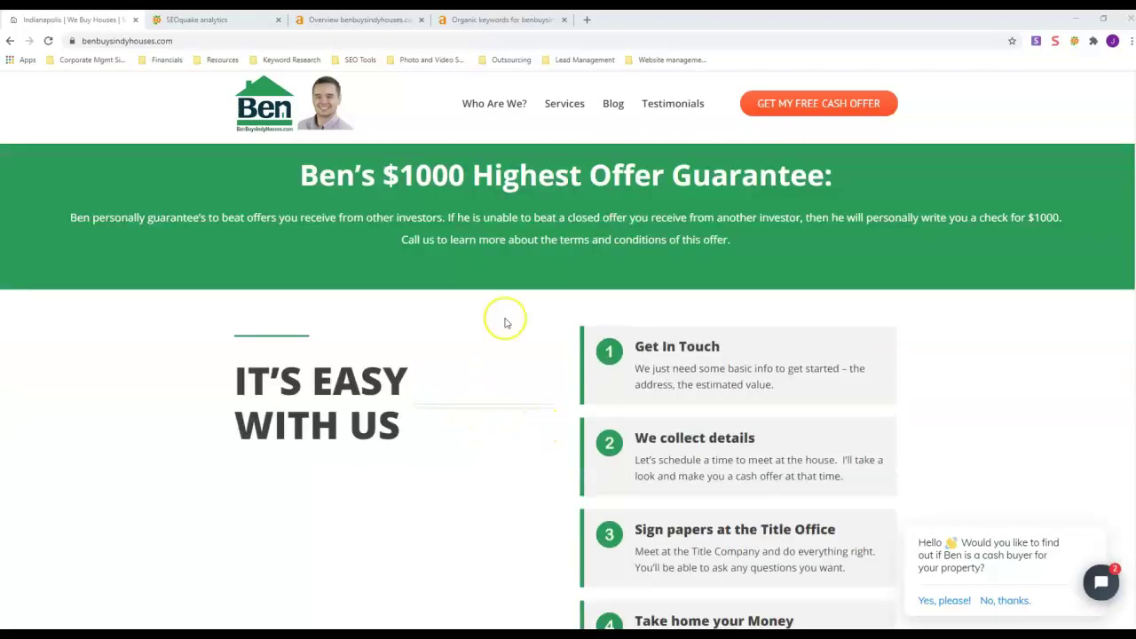
scroll(761, 373, down, 6)
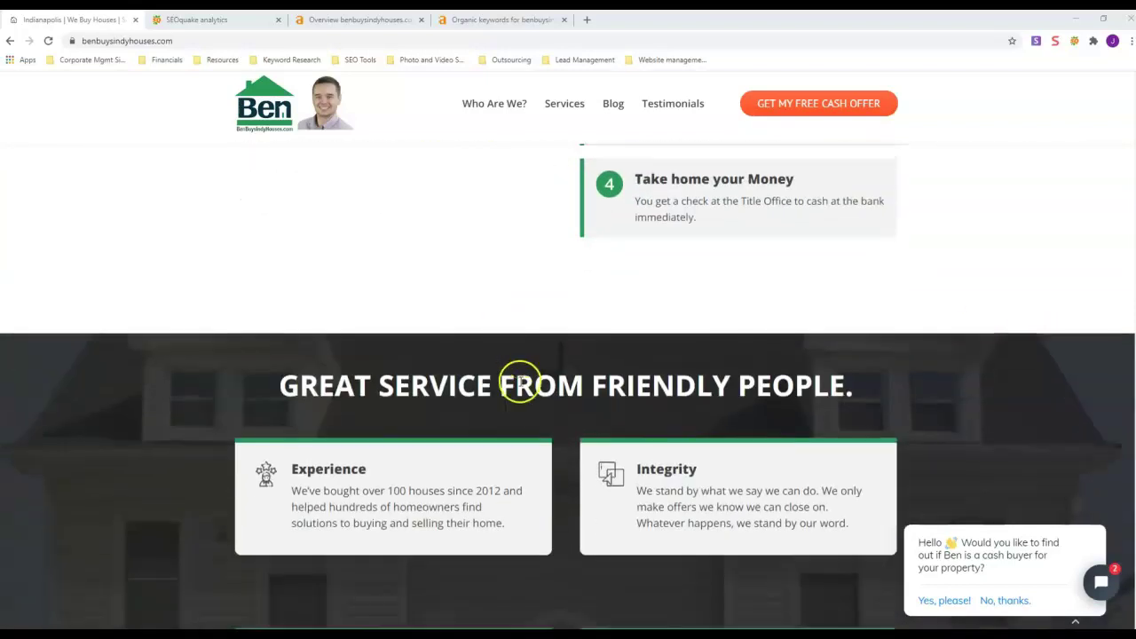
scroll(519, 382, down, 3)
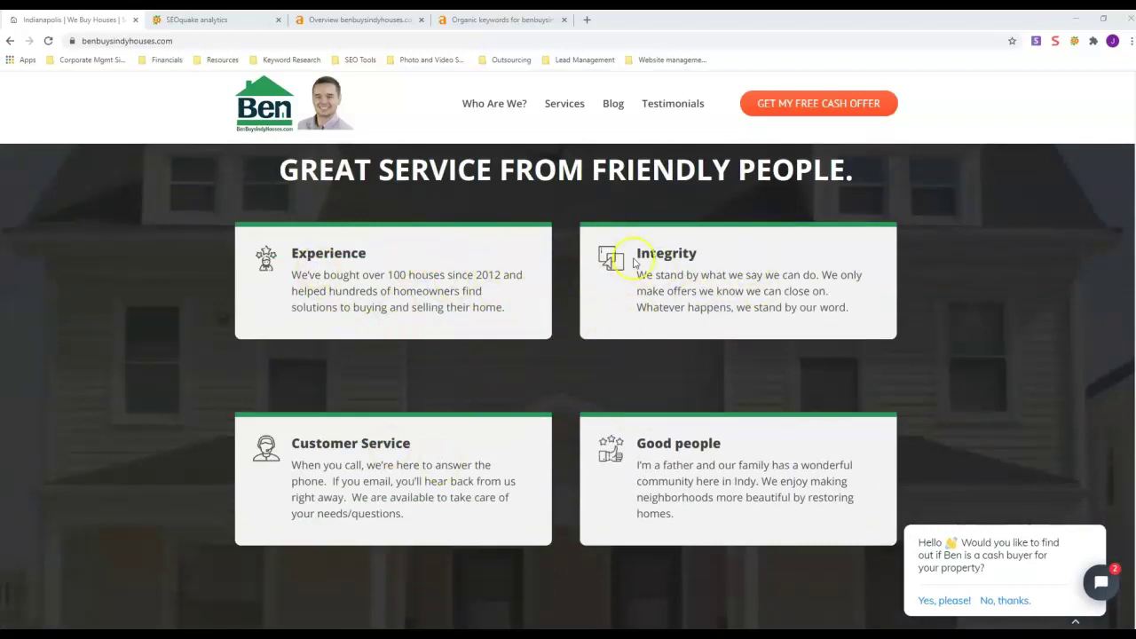
scroll(559, 306, down, 6)
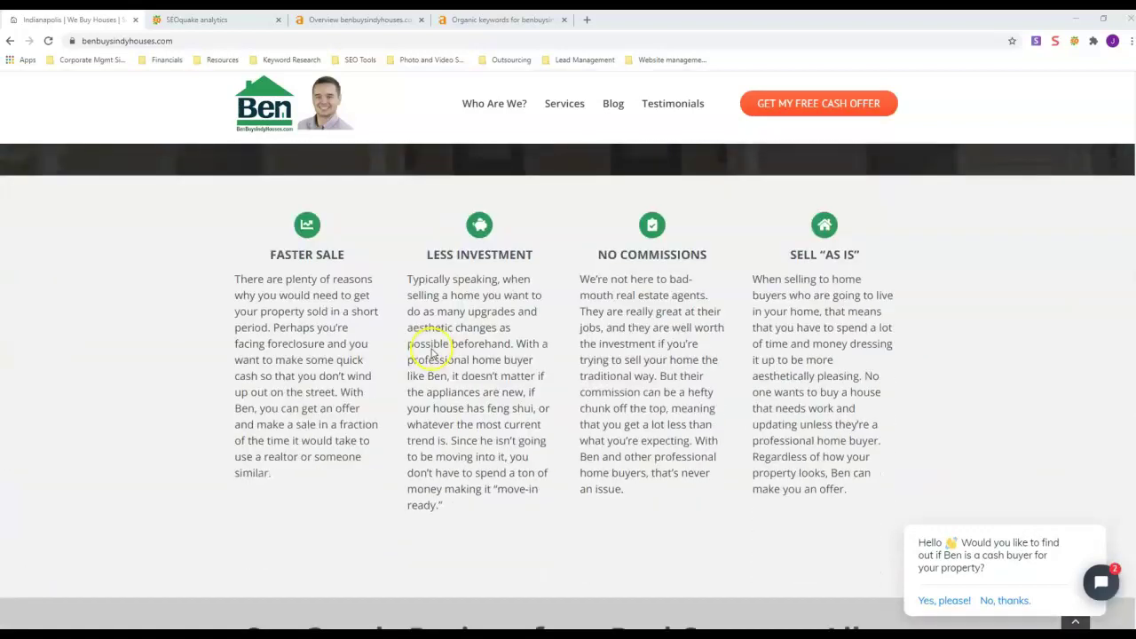
scroll(432, 353, down, 5)
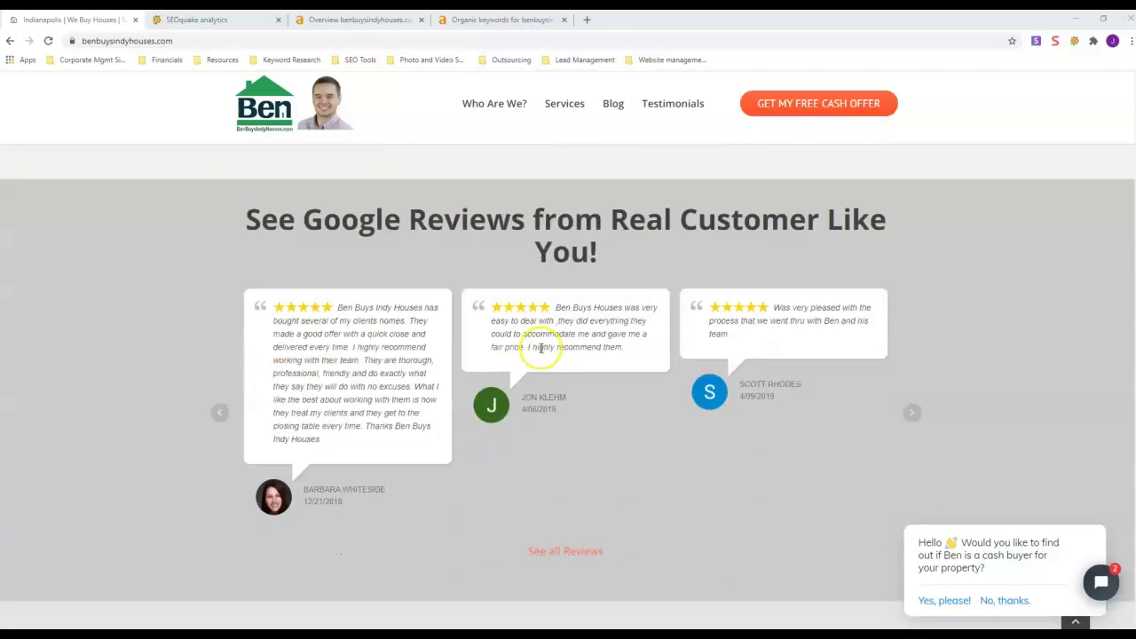
scroll(541, 348, up, 14)
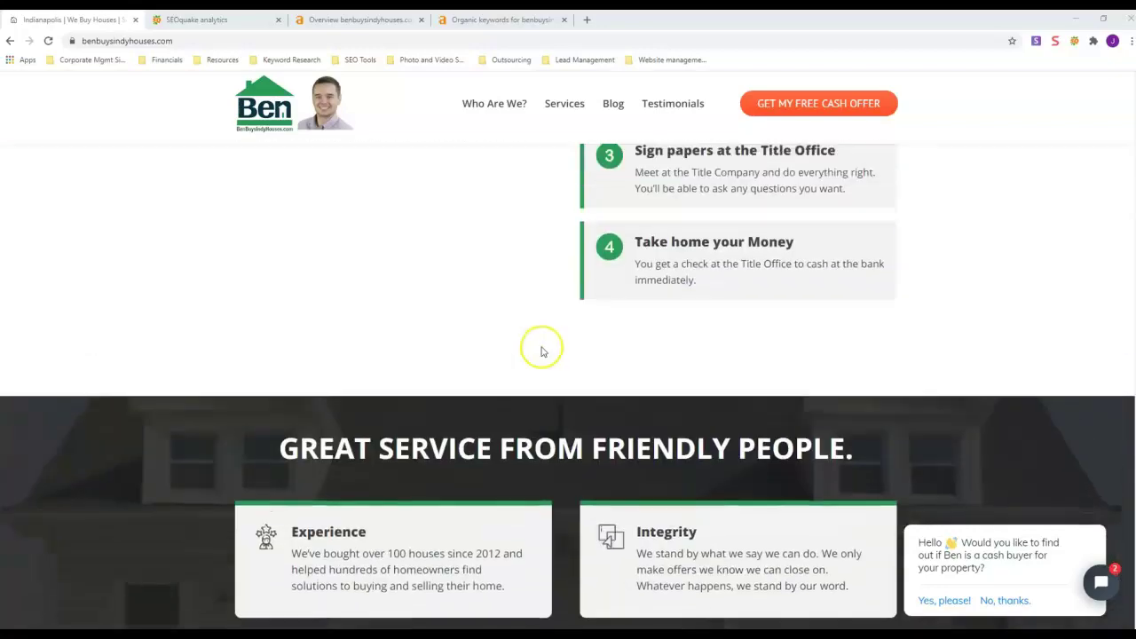
scroll(542, 351, up, 12)
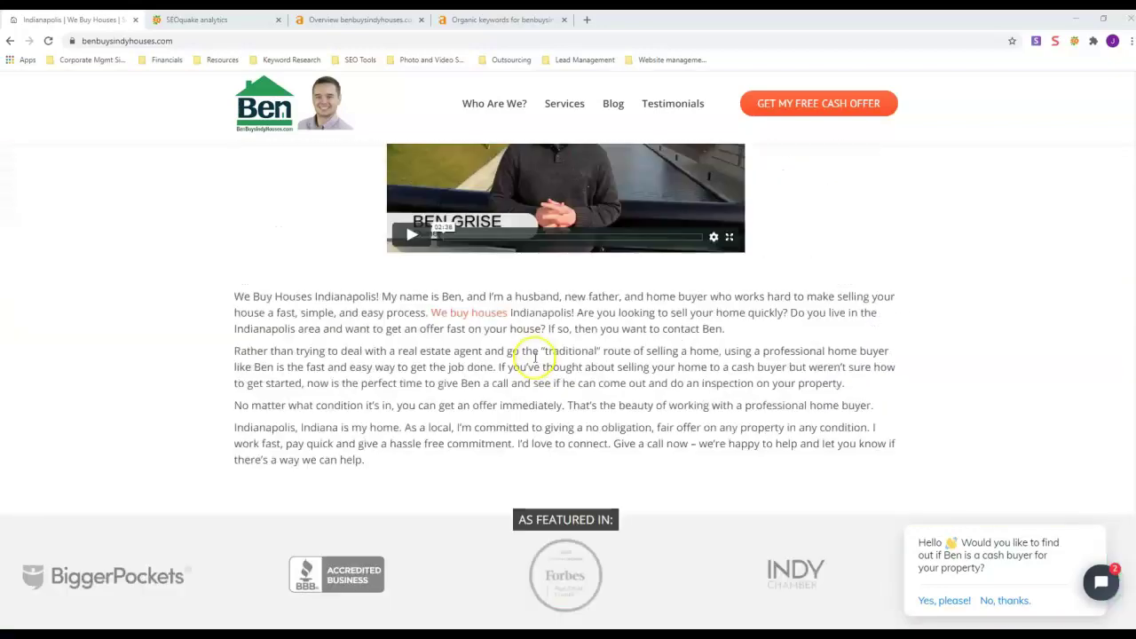
scroll(536, 358, up, 6)
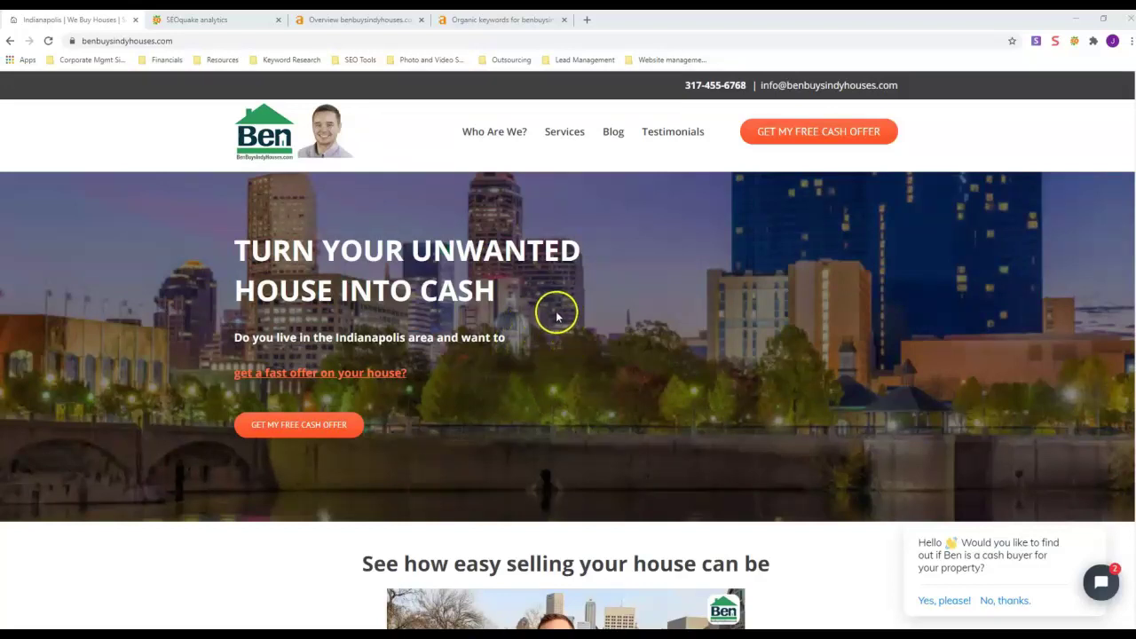
scroll(556, 315, down, 4)
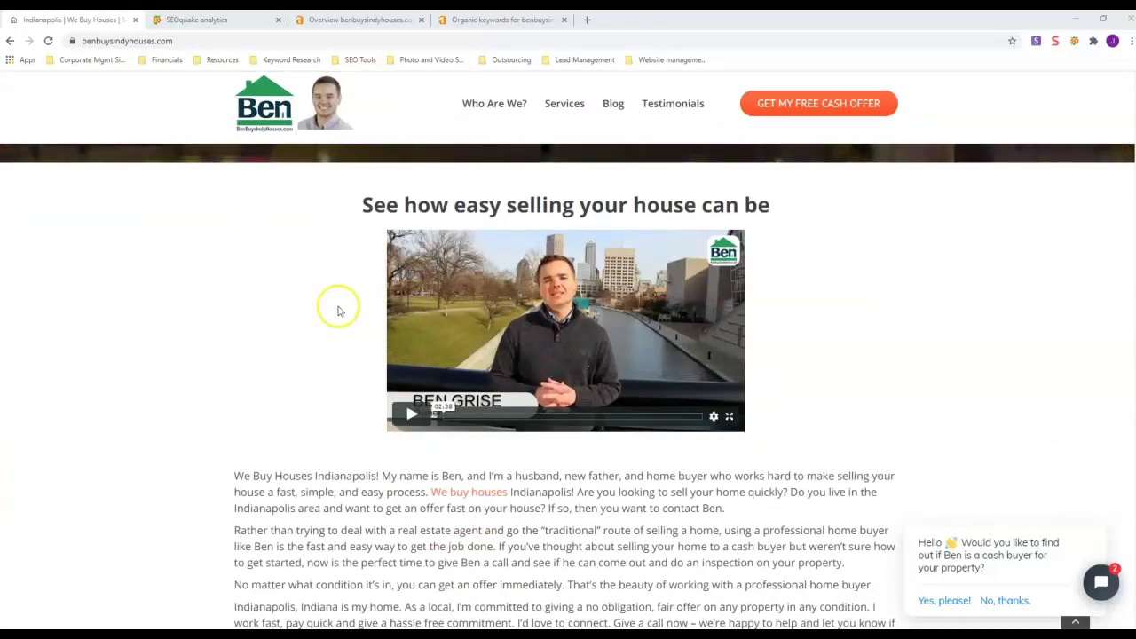
scroll(338, 311, down, 9)
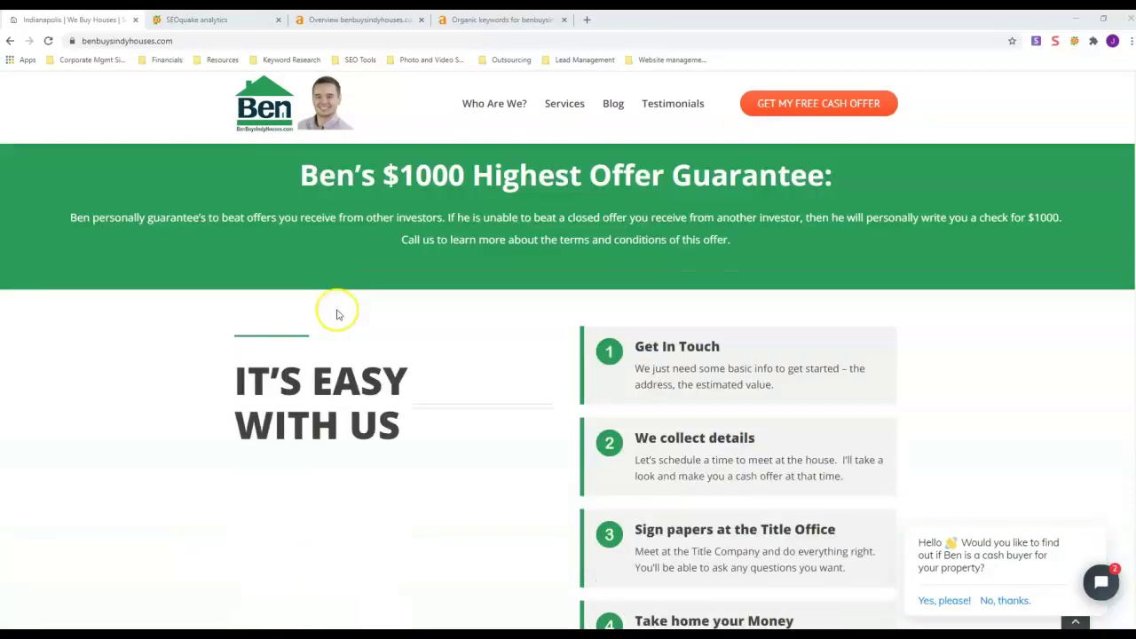
scroll(337, 314, down, 11)
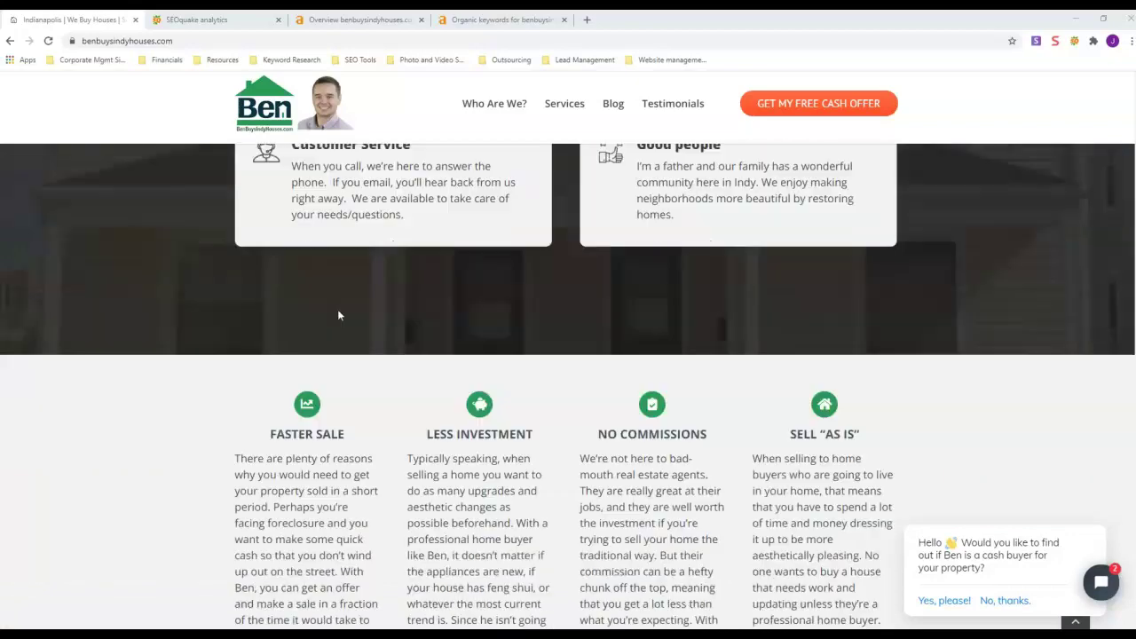
scroll(338, 315, down, 13)
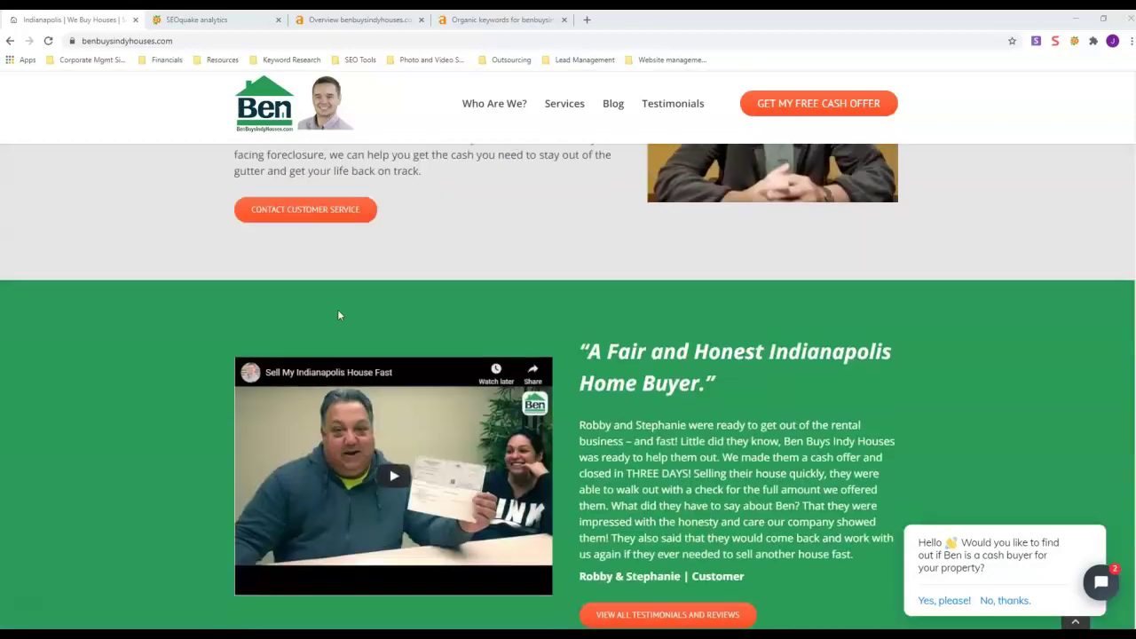
scroll(338, 315, down, 12)
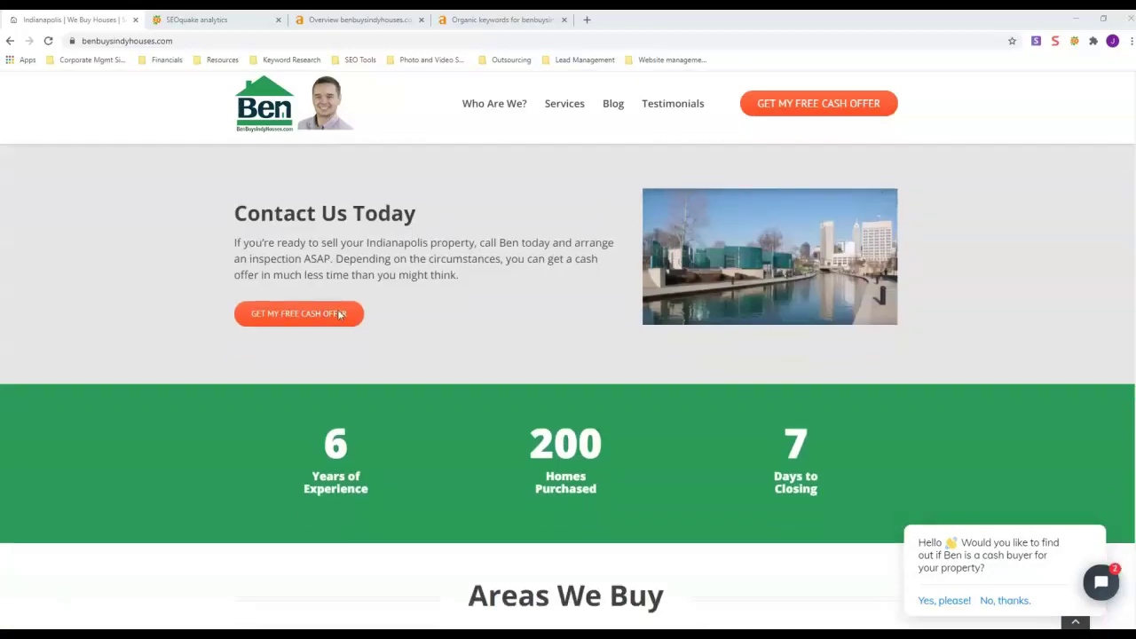
scroll(337, 314, down, 3)
scroll(424, 352, up, 5)
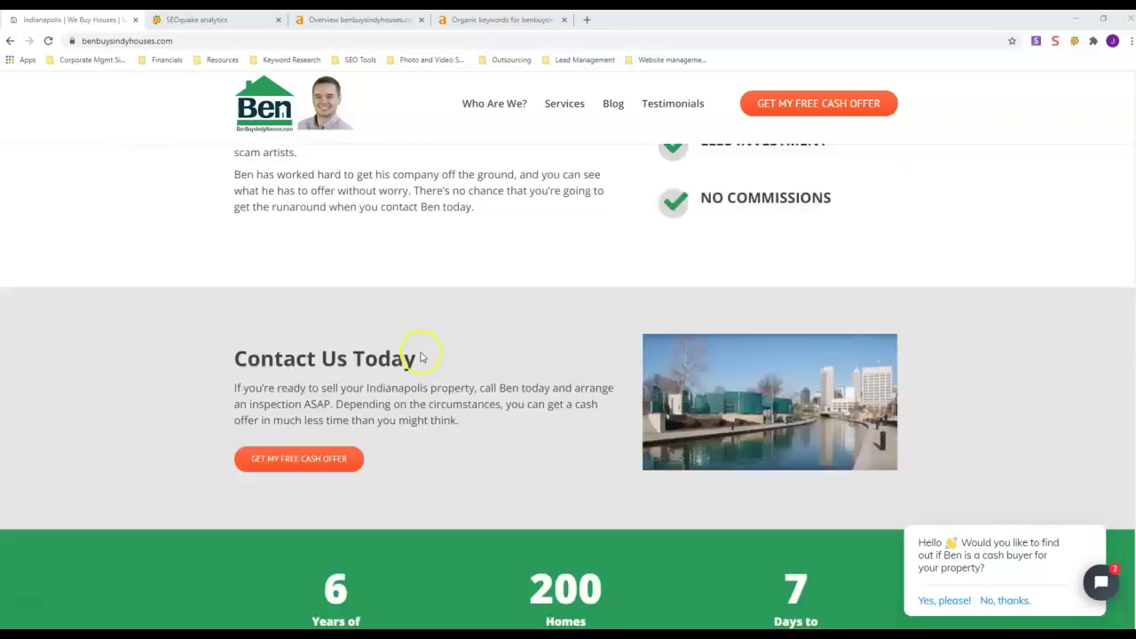
scroll(422, 356, up, 16)
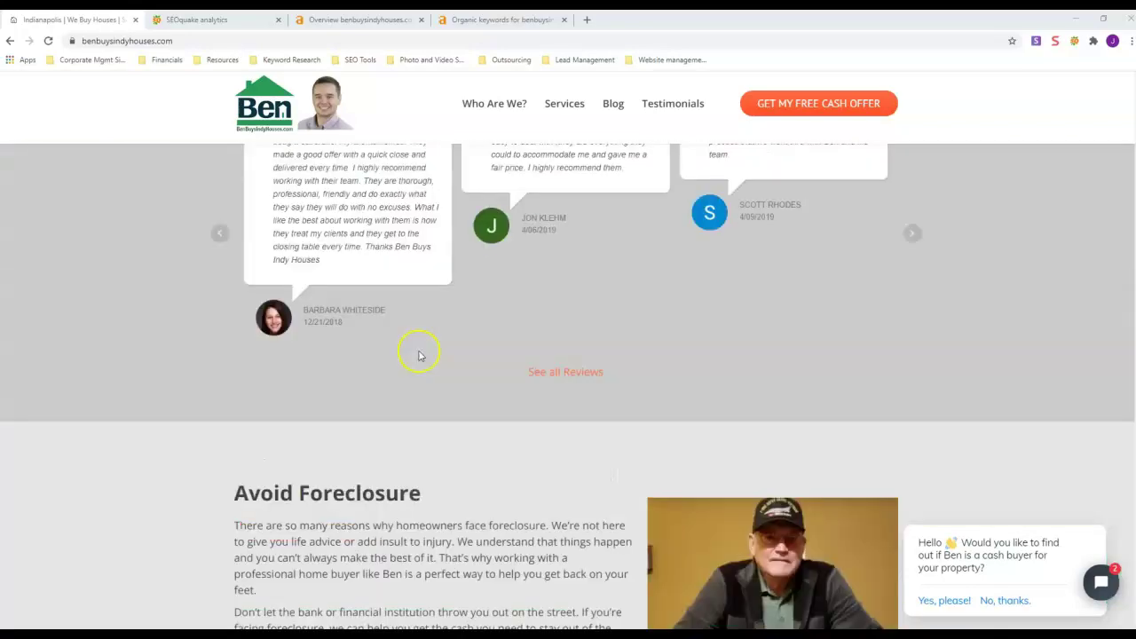
scroll(419, 355, up, 5)
scroll(418, 353, down, 6)
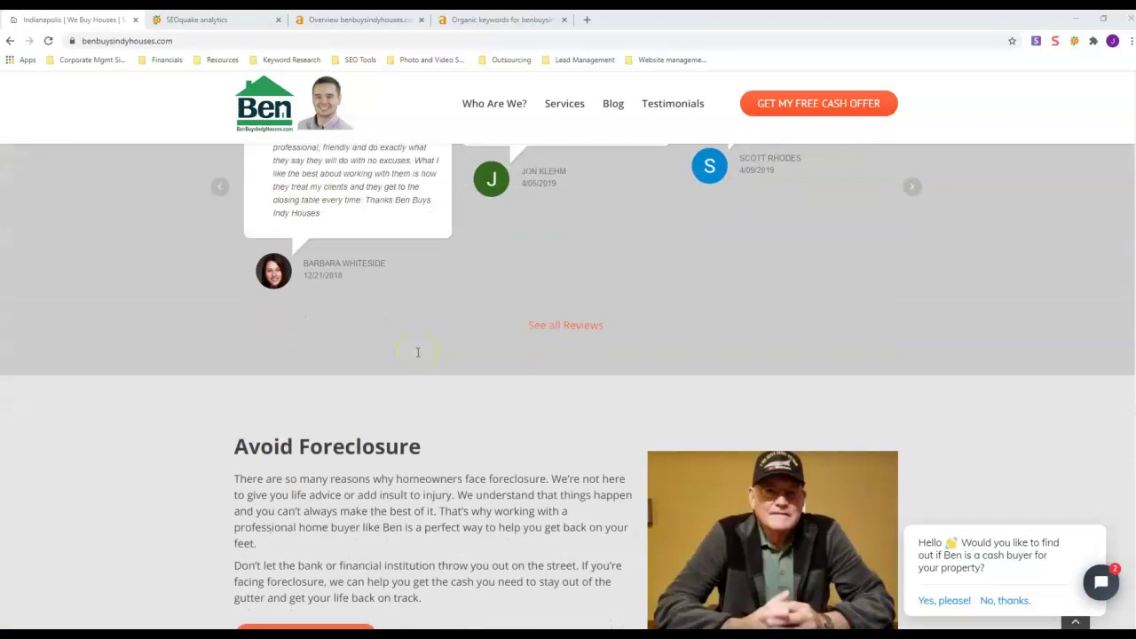
scroll(399, 266, down, 2)
scroll(452, 204, up, 2)
scroll(452, 218, down, 3)
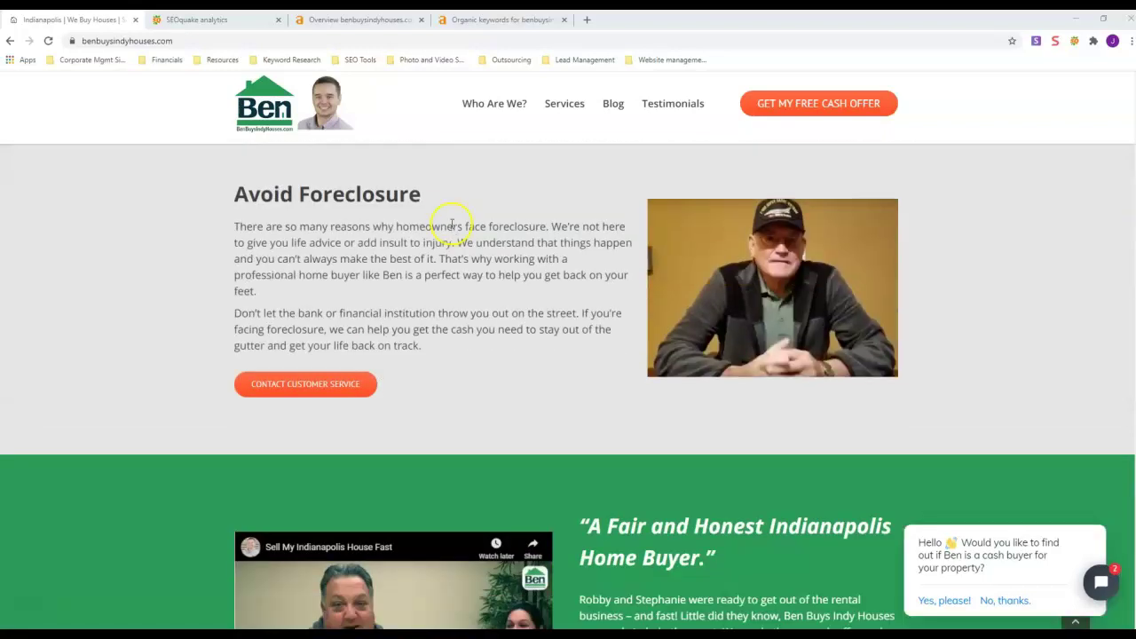
scroll(444, 301, down, 3)
scroll(498, 359, down, 10)
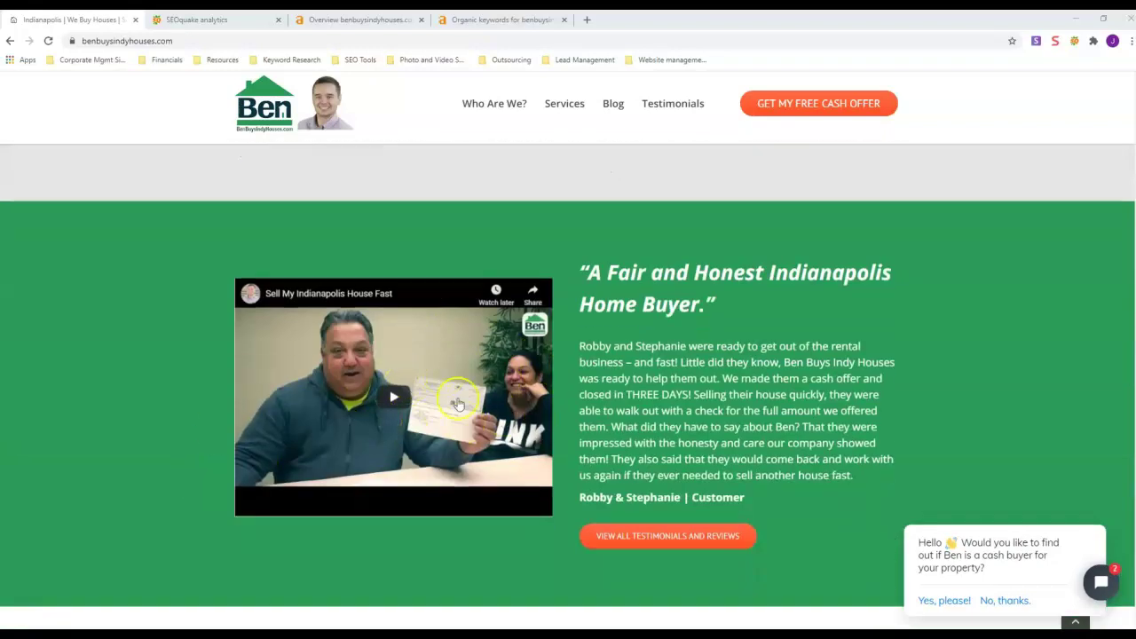
scroll(388, 404, down, 5)
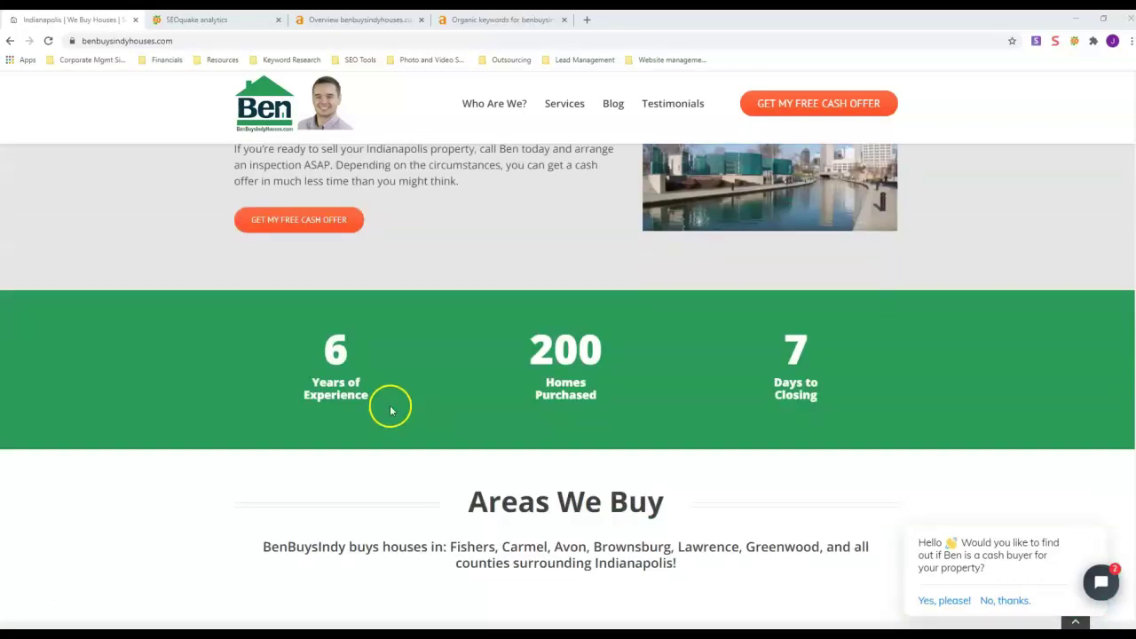
scroll(393, 401, up, 9)
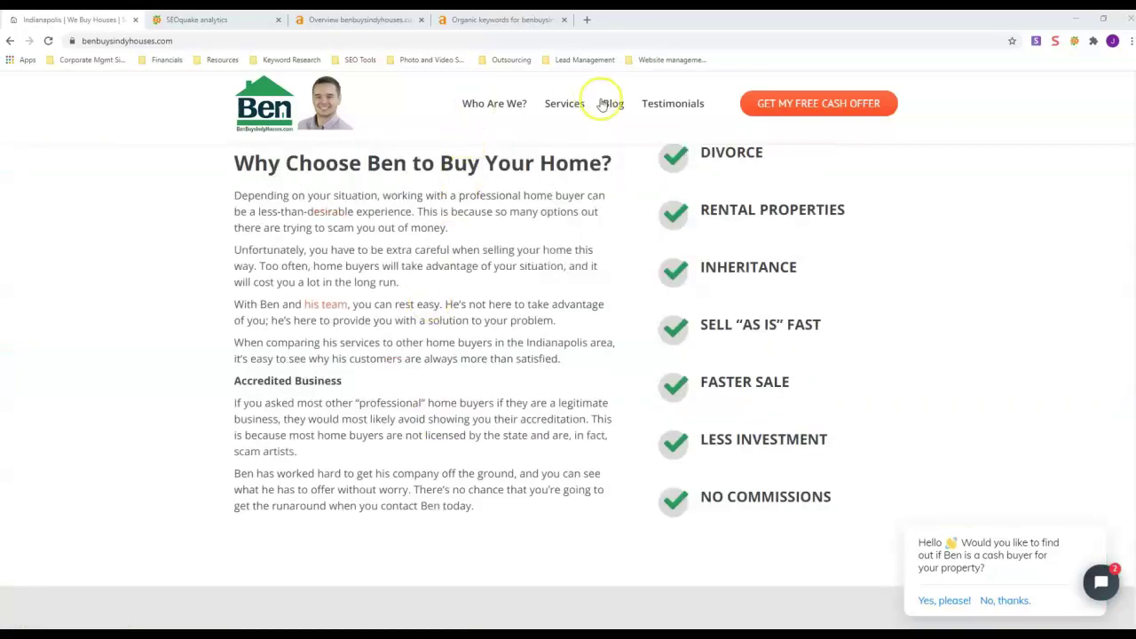
scroll(447, 308, up, 5)
scroll(447, 308, up, 5)
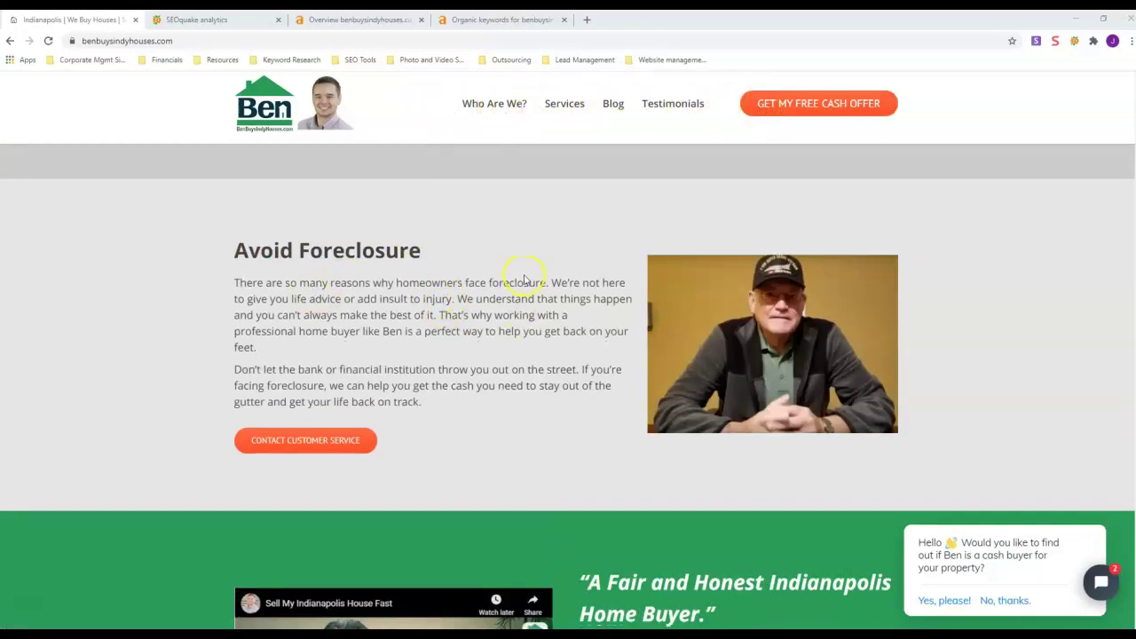
scroll(520, 281, down, 5)
scroll(515, 284, up, 8)
scroll(510, 286, down, 15)
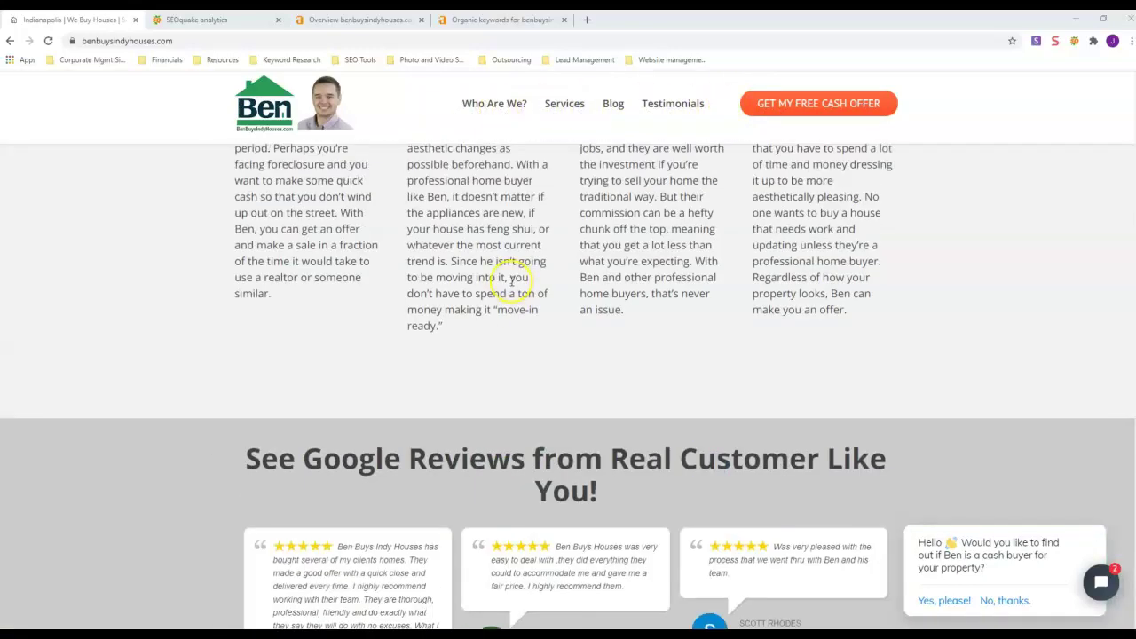
scroll(509, 289, up, 8)
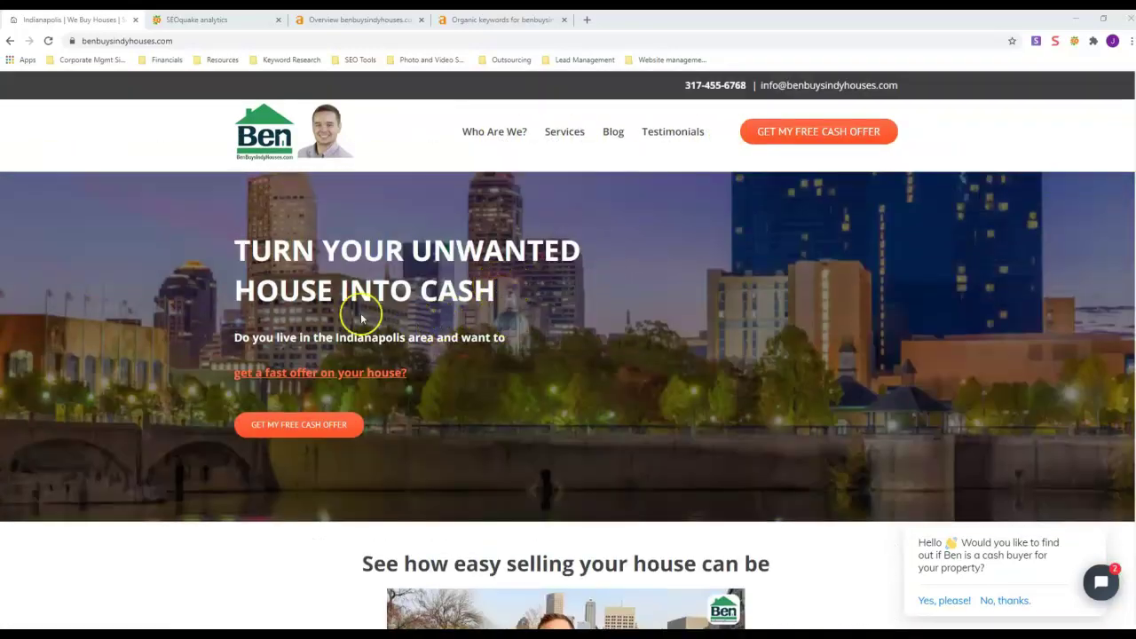
scroll(613, 432, down, 5)
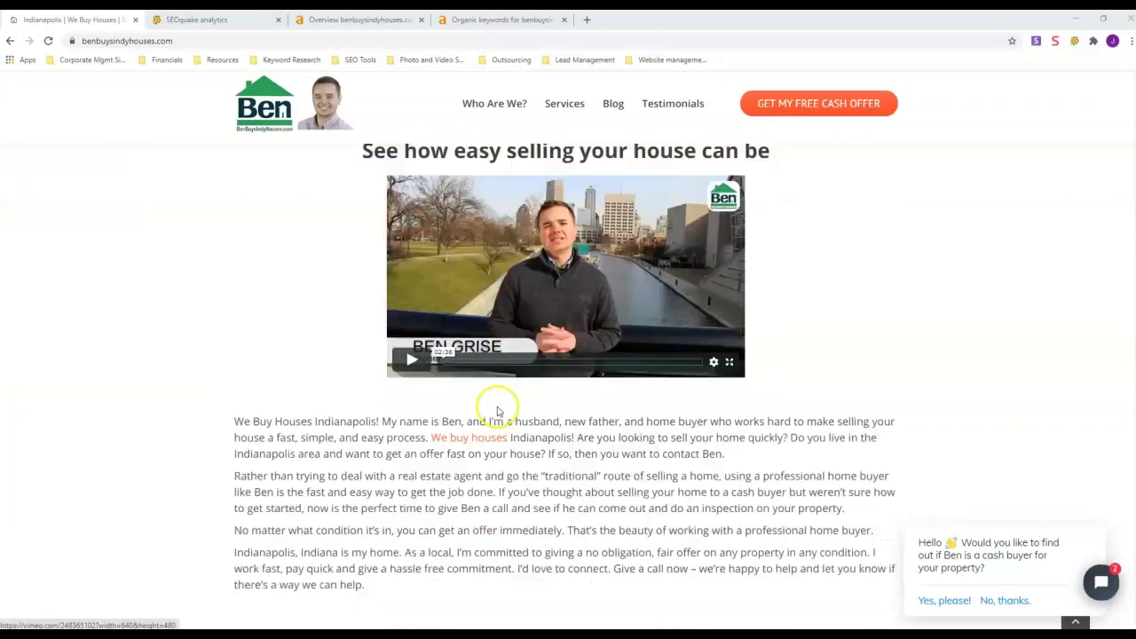
scroll(497, 411, down, 2)
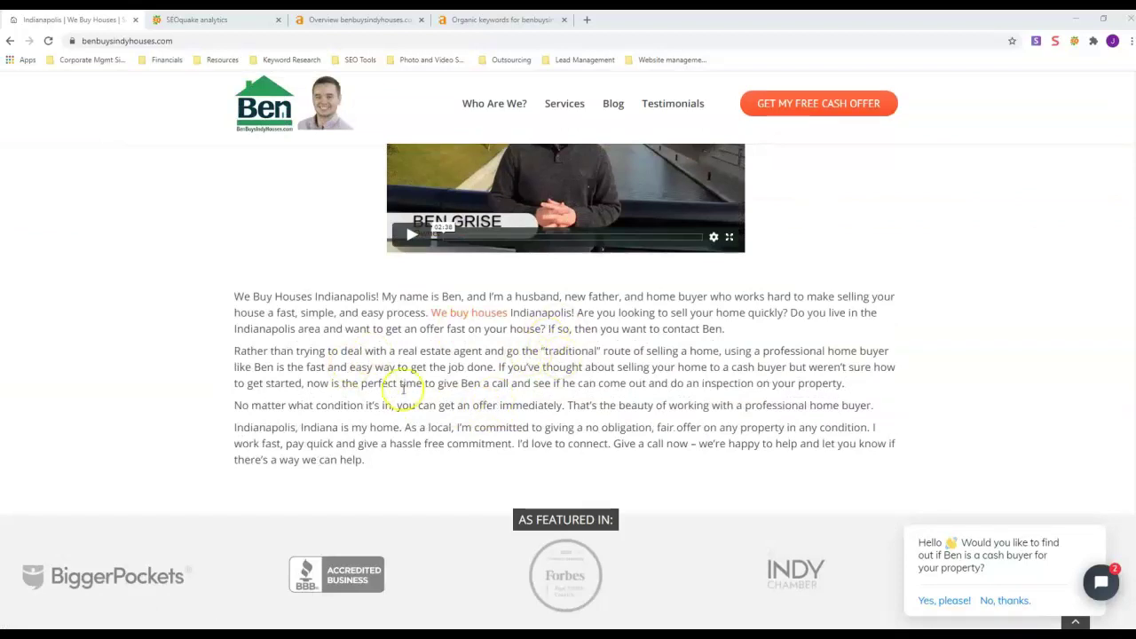
scroll(398, 381, down, 7)
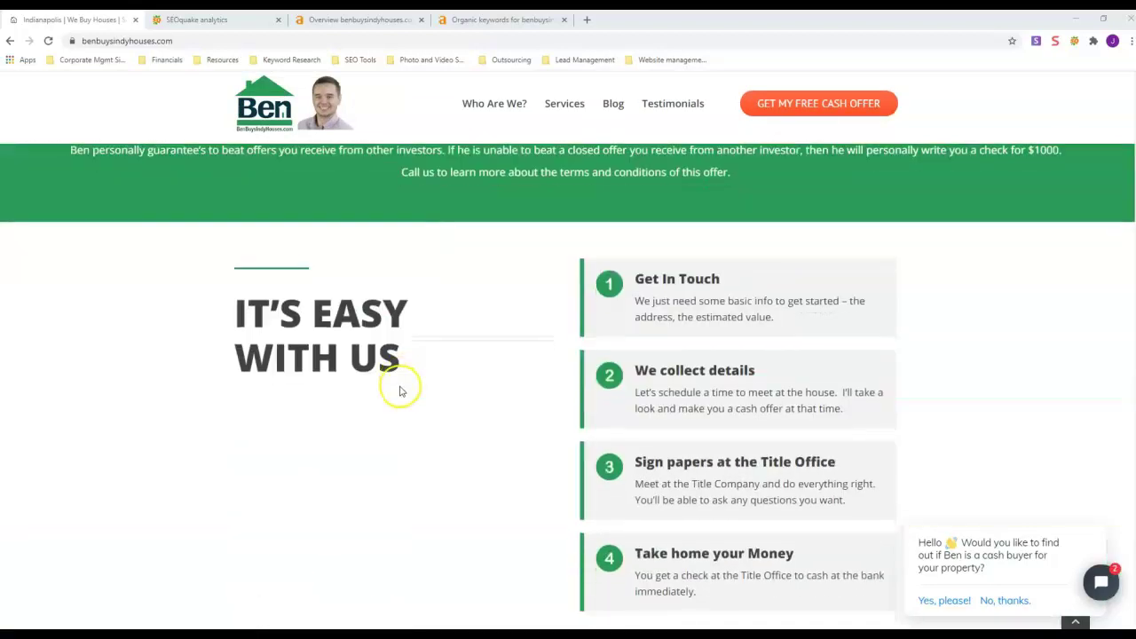
scroll(400, 390, down, 10)
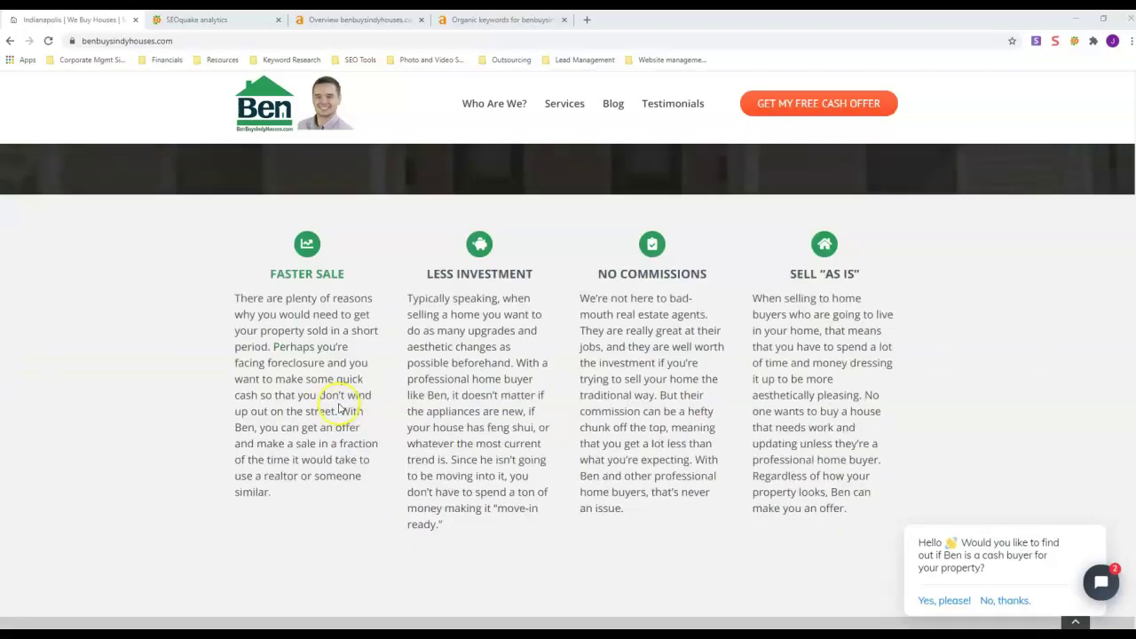
scroll(339, 408, down, 1)
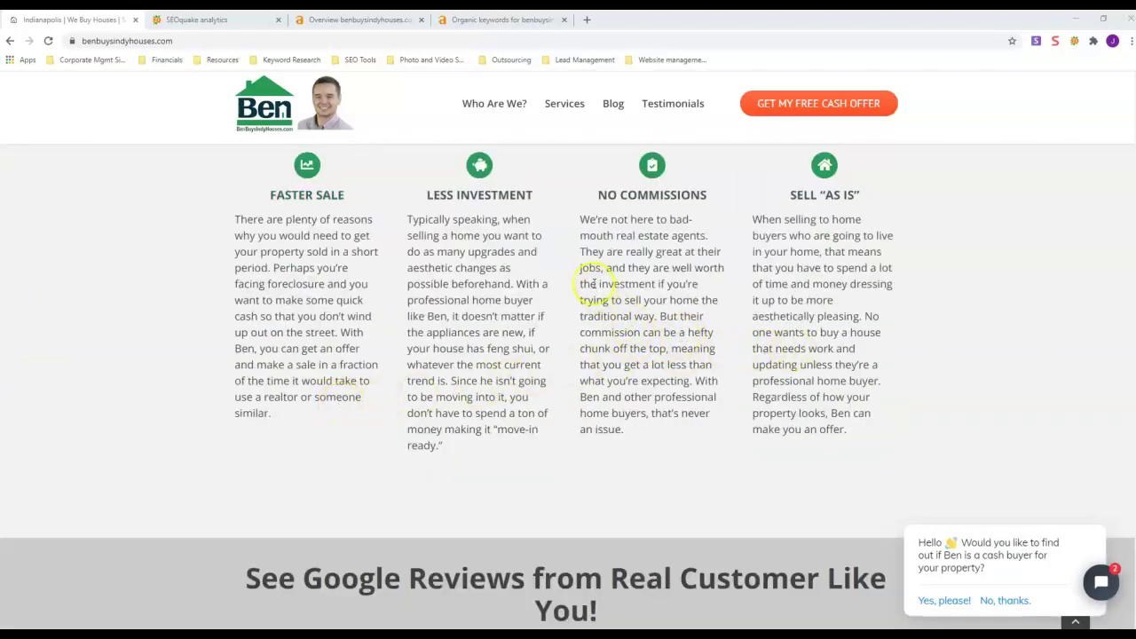
scroll(452, 293, down, 12)
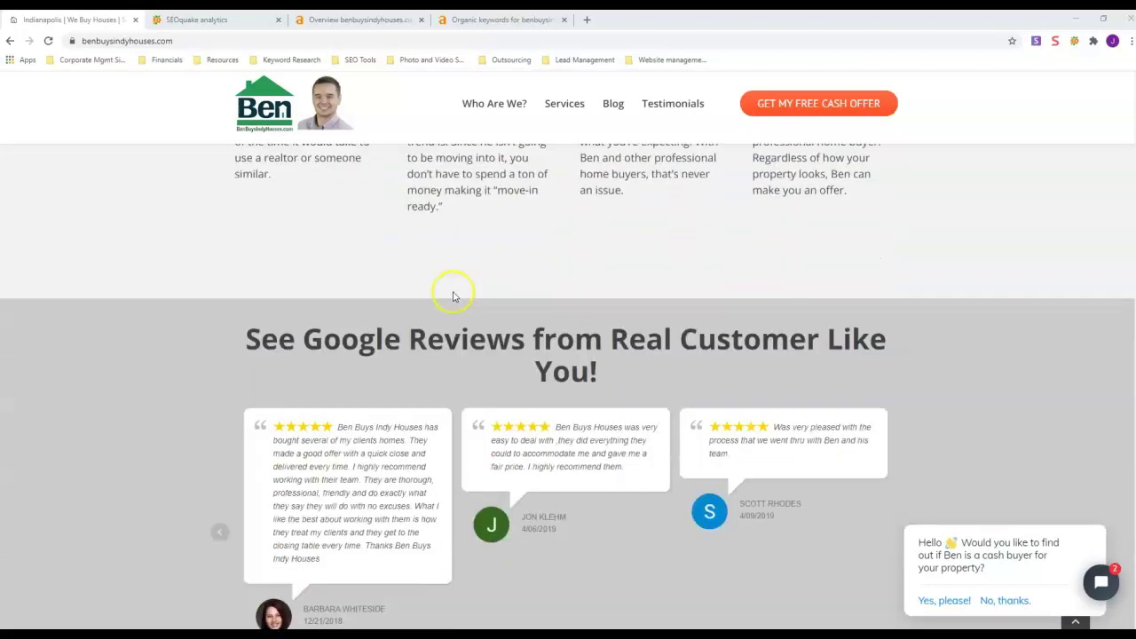
scroll(415, 326, down, 4)
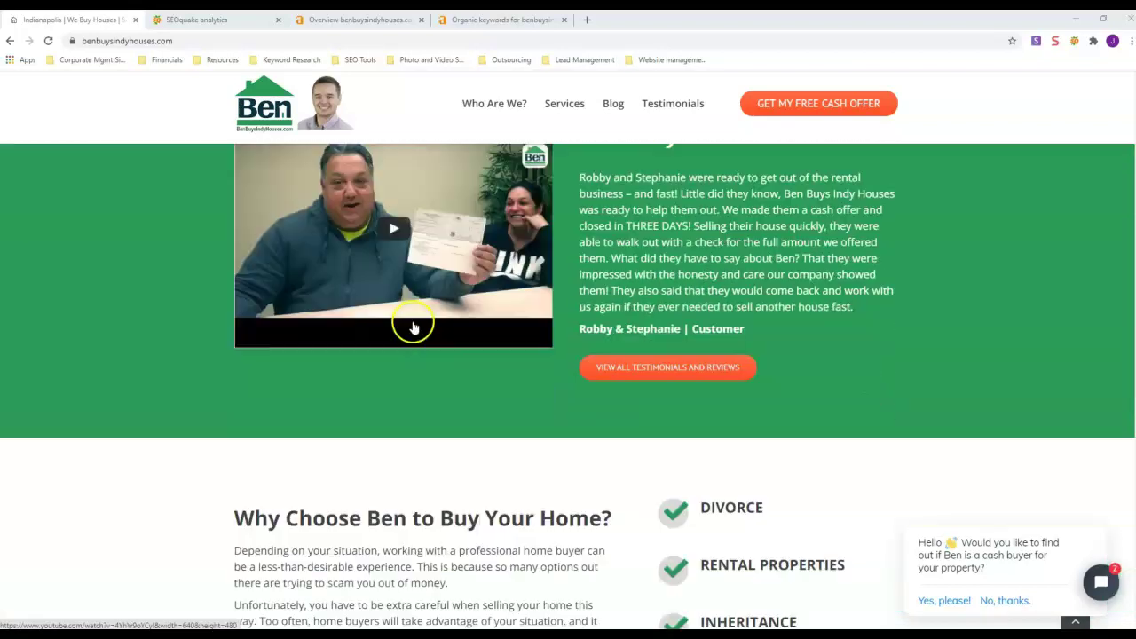
scroll(463, 378, down, 10)
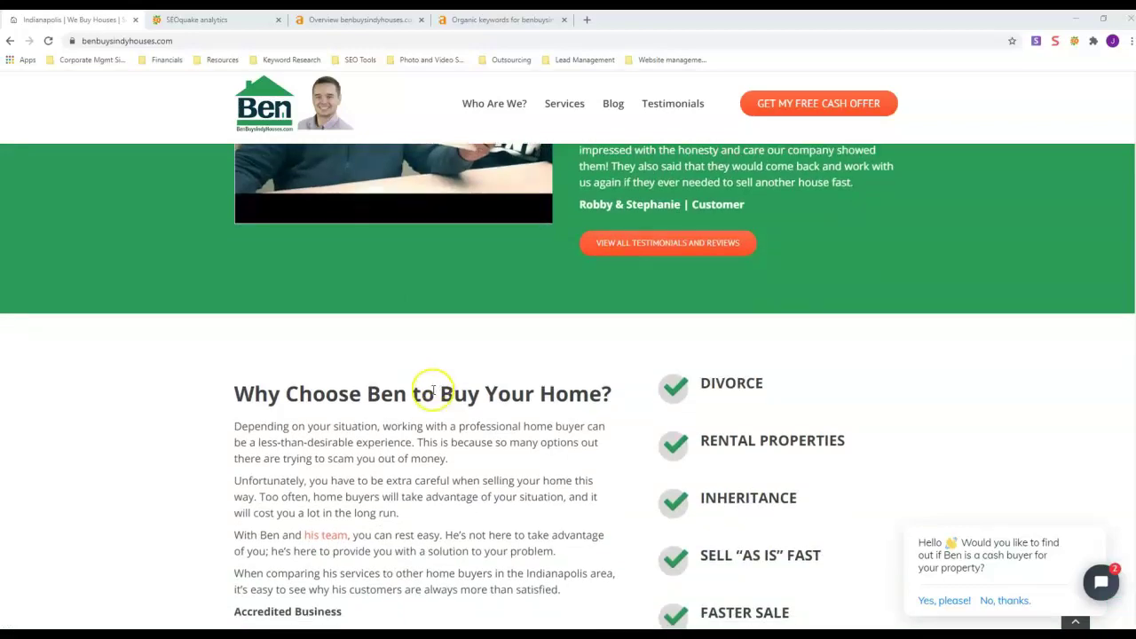
scroll(416, 397, down, 4)
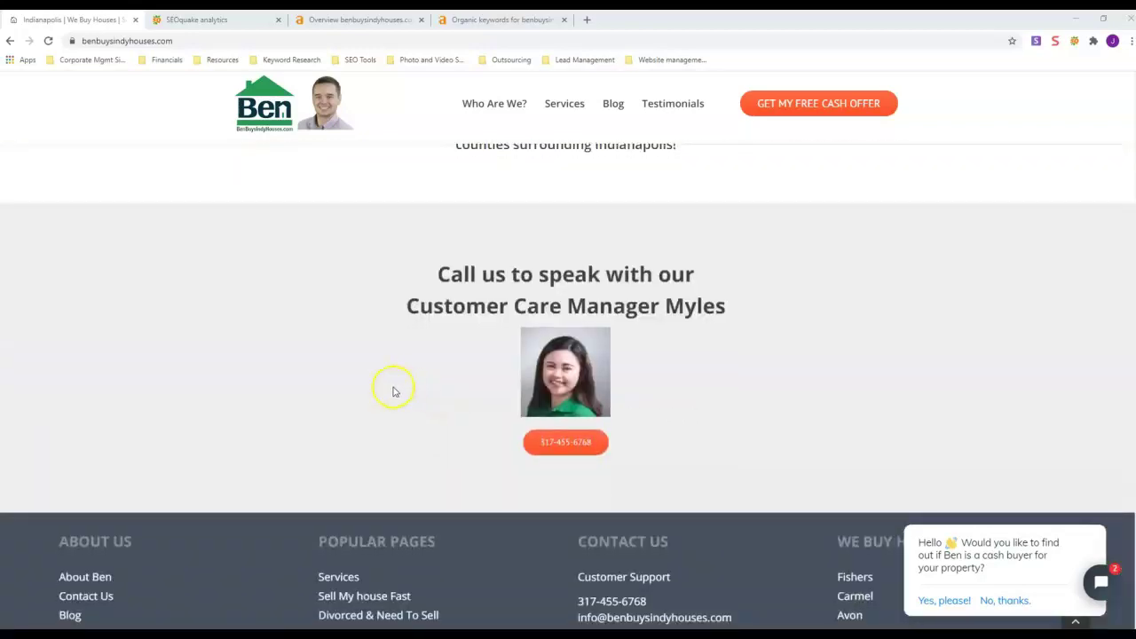
Step: Bring up SEOquake's Page Info report showing title, meta description, 43 internal and 16 external links
scroll(382, 382, up, 15)
scroll(305, 280, up, 10)
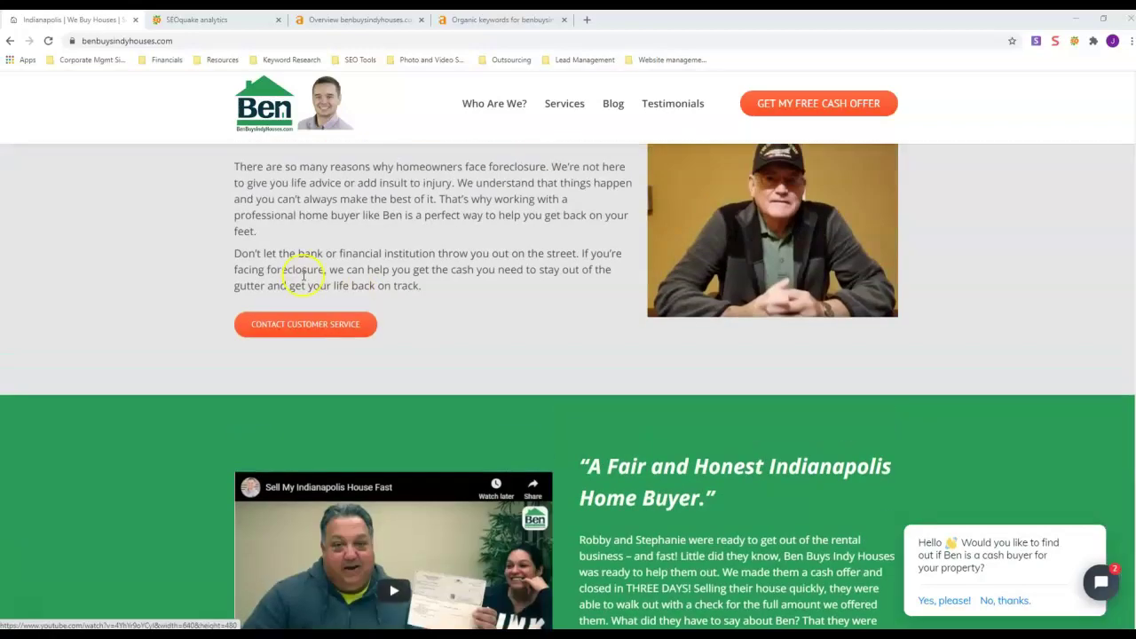
click(219, 22)
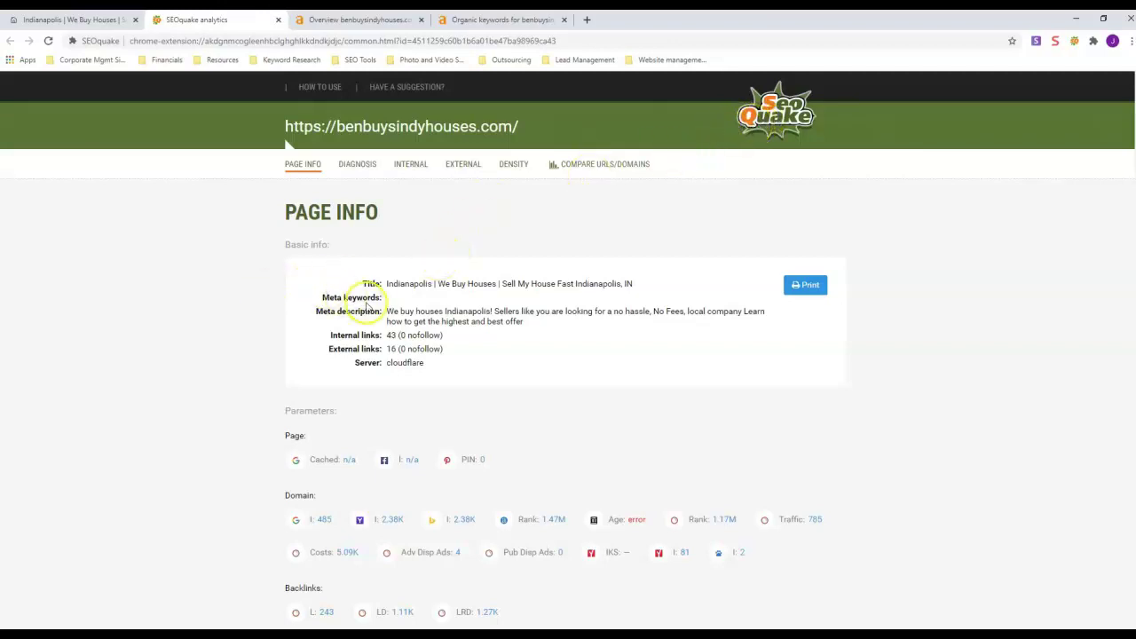
scroll(355, 307, down, 3)
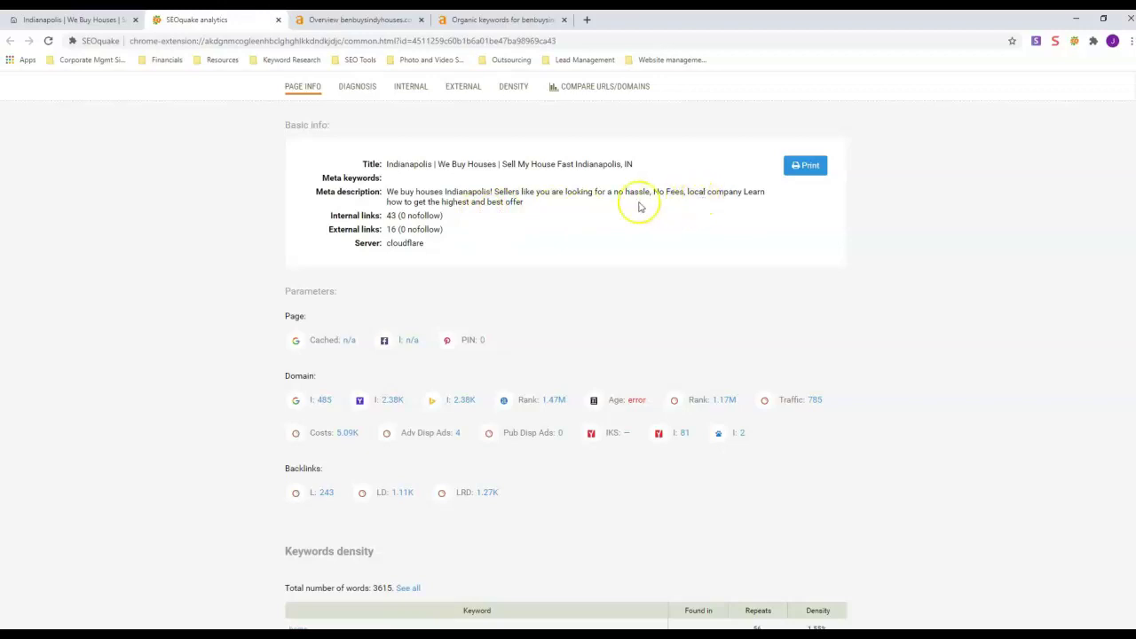
scroll(383, 250, down, 2)
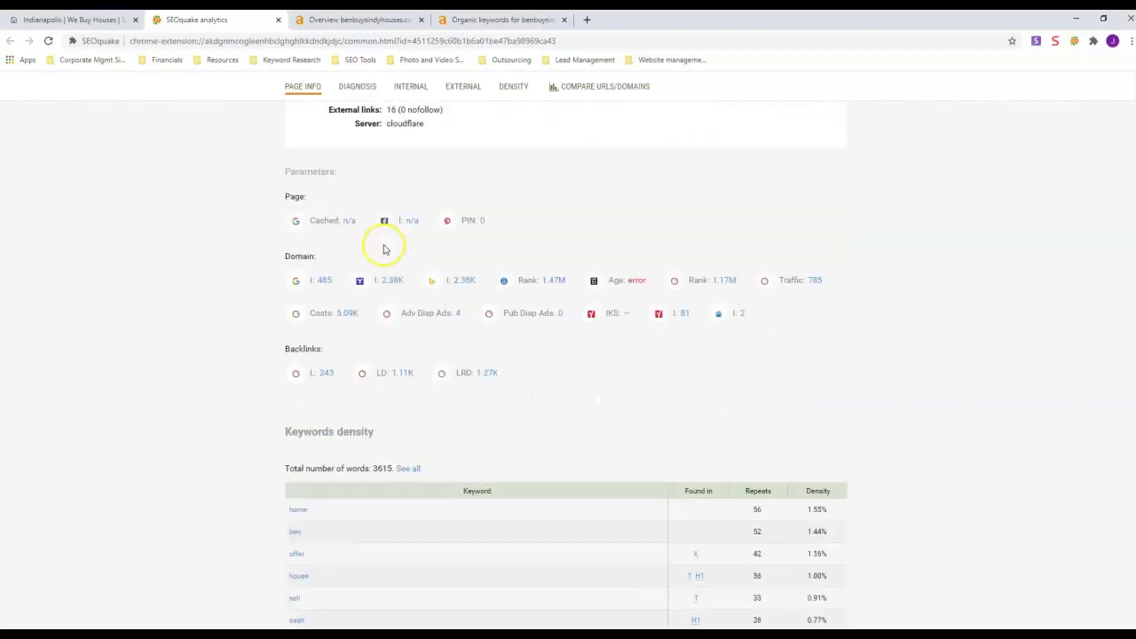
scroll(382, 241, down, 3)
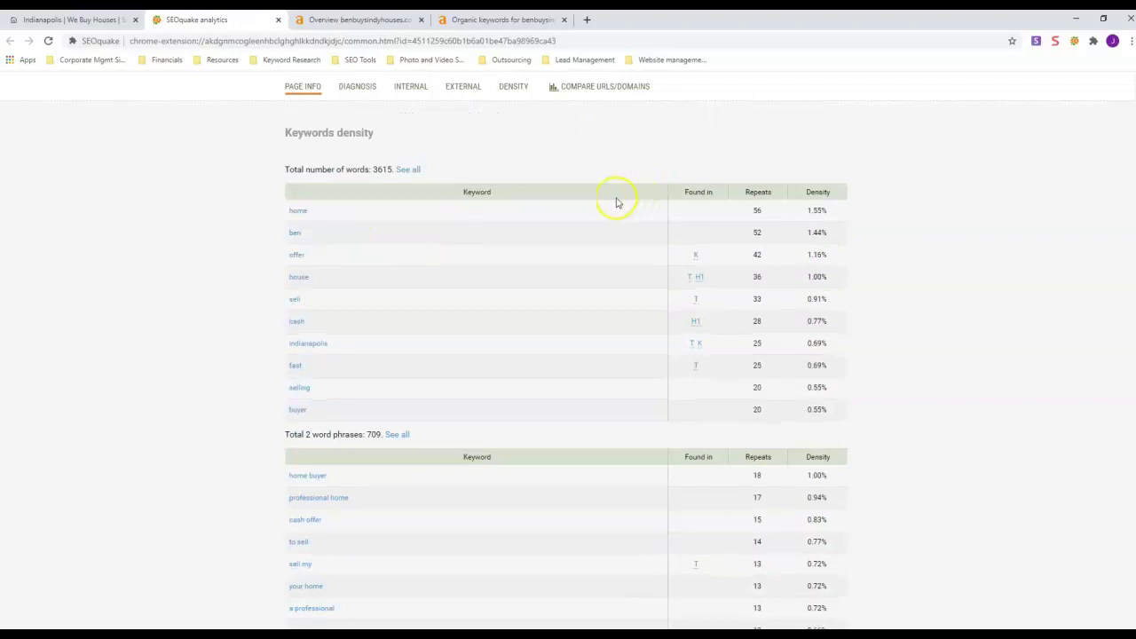
scroll(347, 242, down, 6)
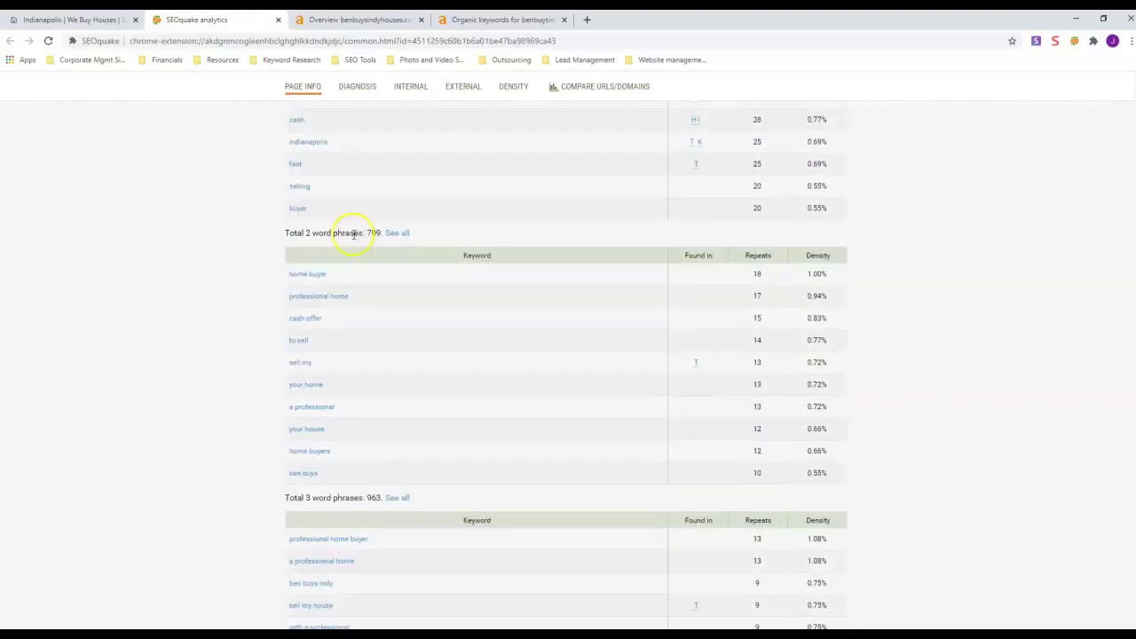
scroll(352, 238, down, 3)
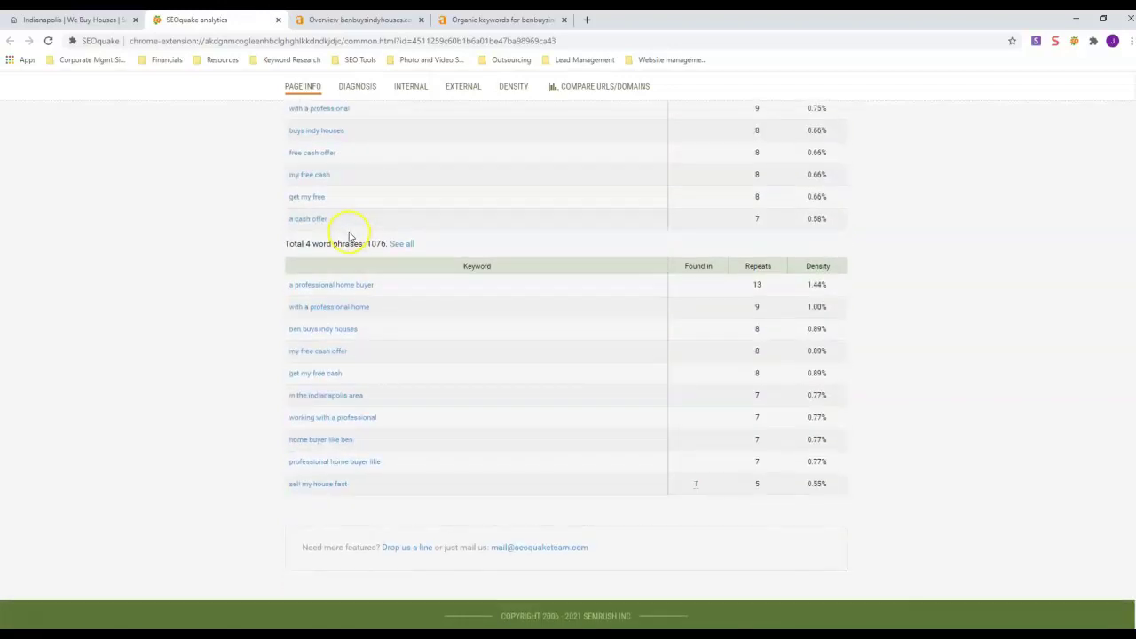
scroll(420, 463, up, 3)
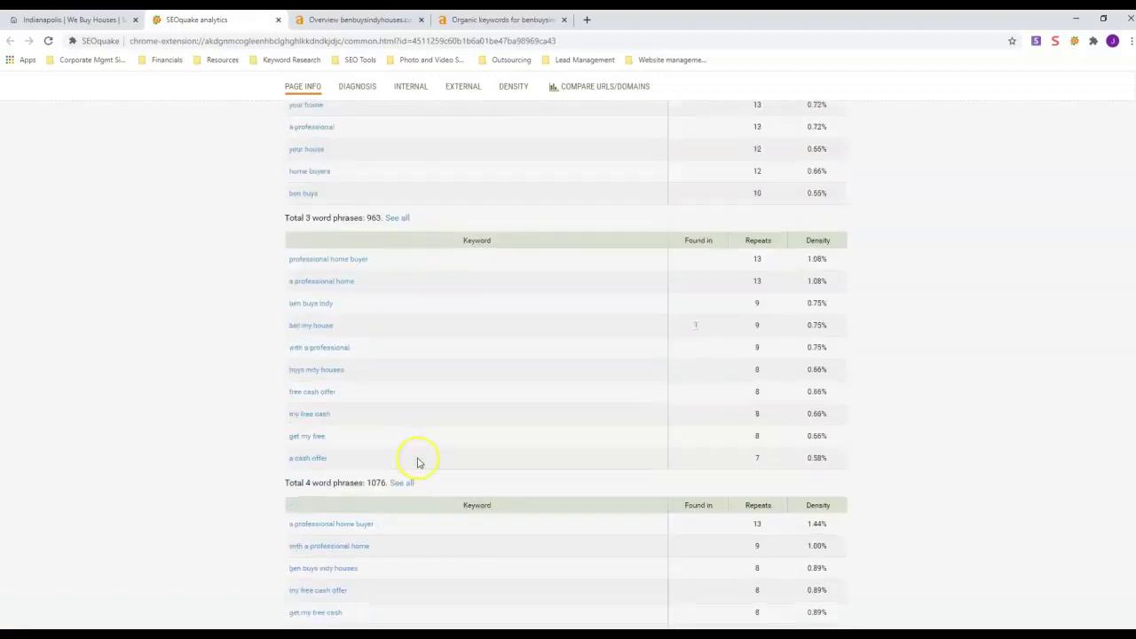
scroll(338, 525, down, 3)
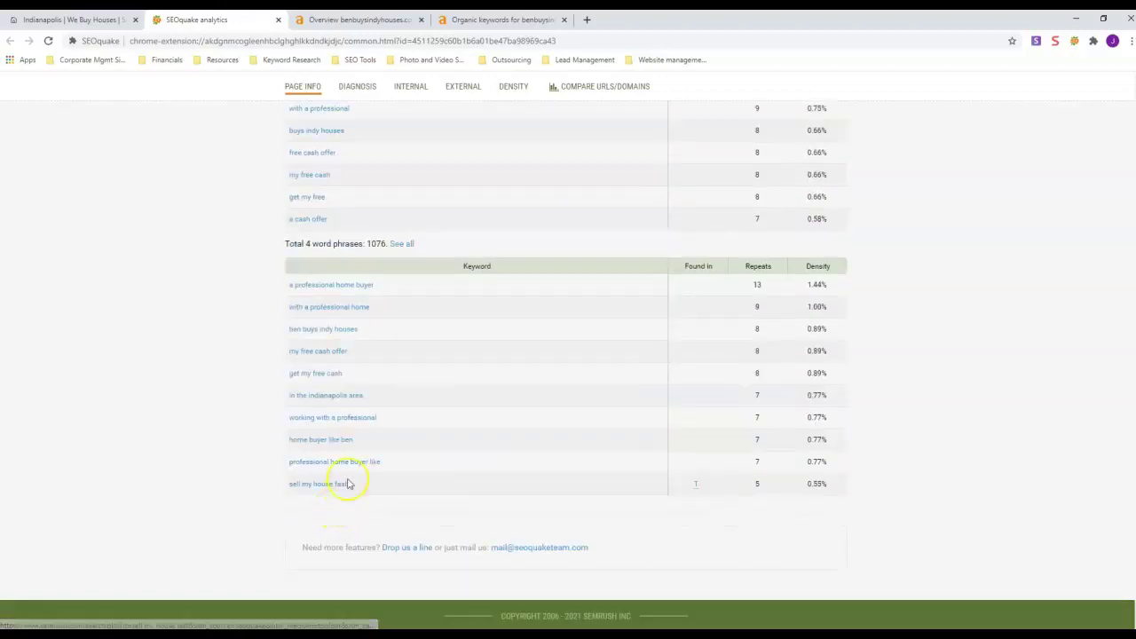
scroll(347, 484, up, 3)
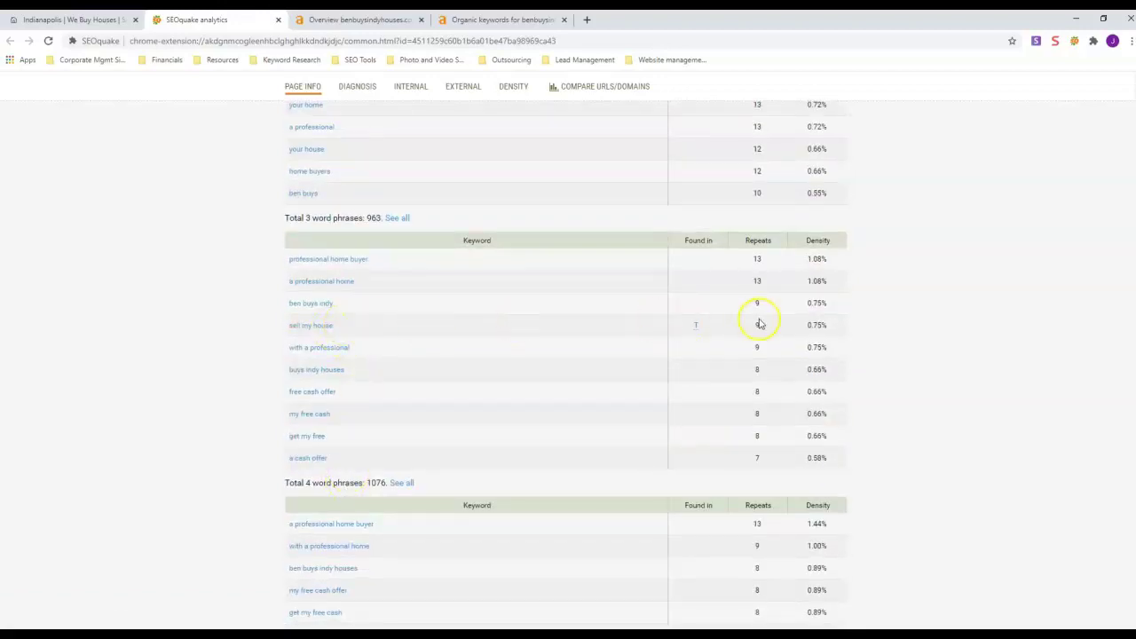
scroll(434, 363, up, 1)
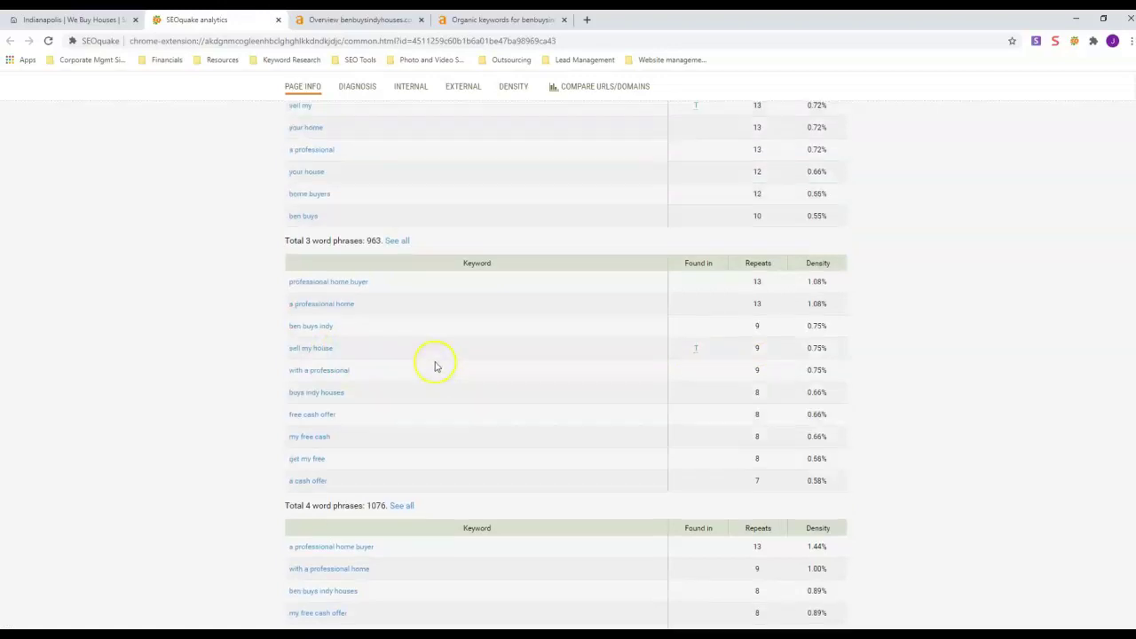
scroll(426, 364, down, 2)
scroll(417, 364, down, 2)
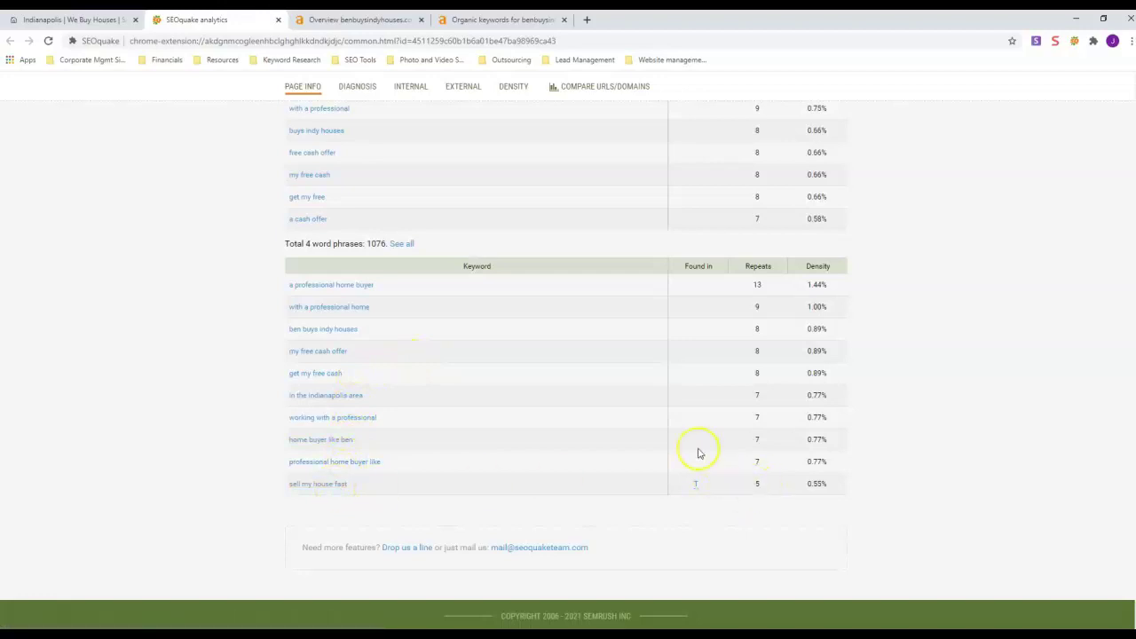
scroll(698, 453, up, 20)
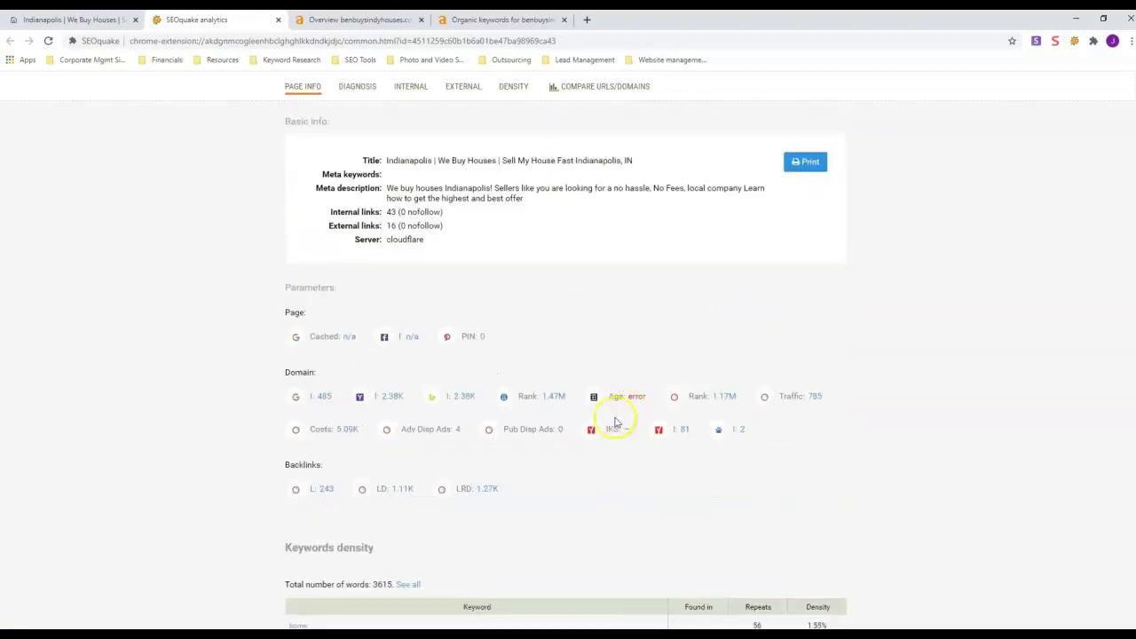
scroll(615, 422, up, 2)
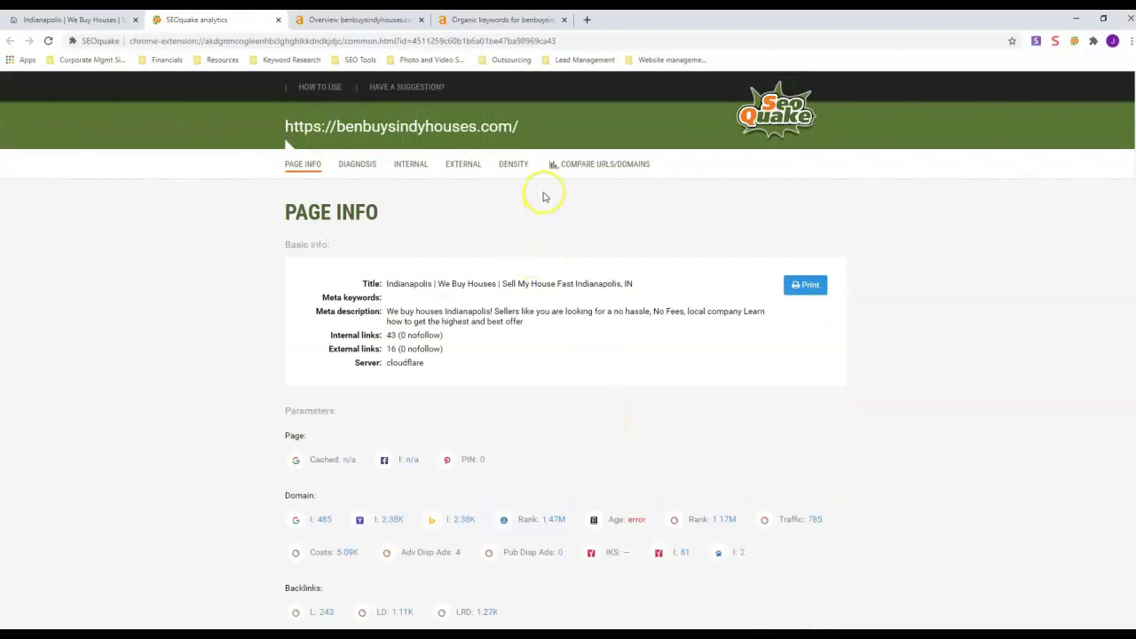
scroll(695, 367, down, 3)
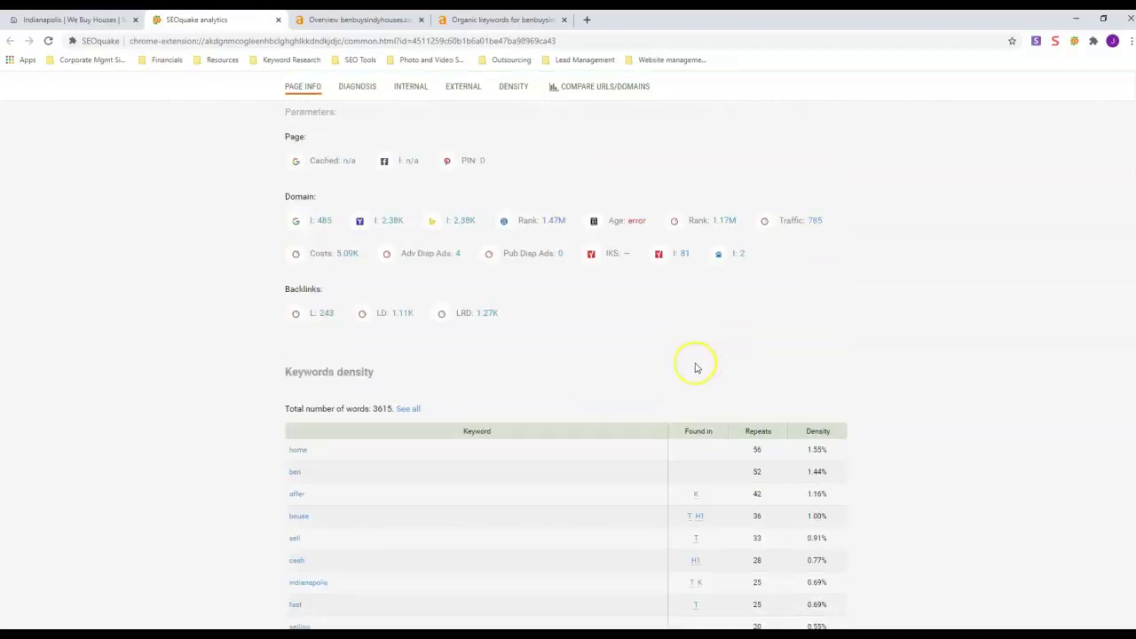
scroll(824, 485, down, 3)
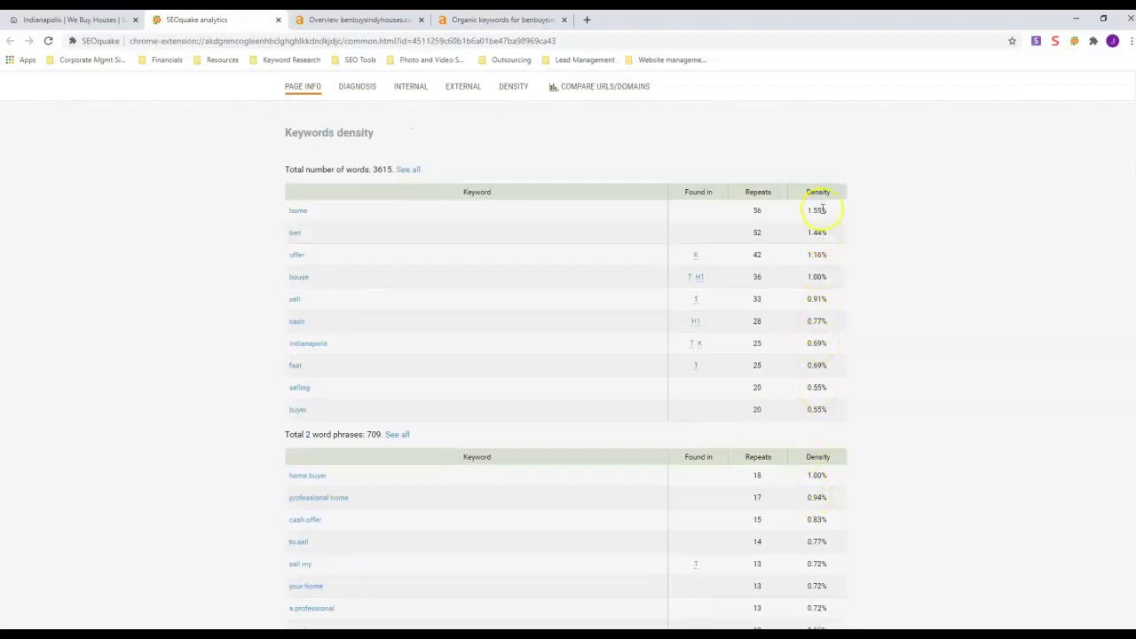
scroll(816, 211, down, 7)
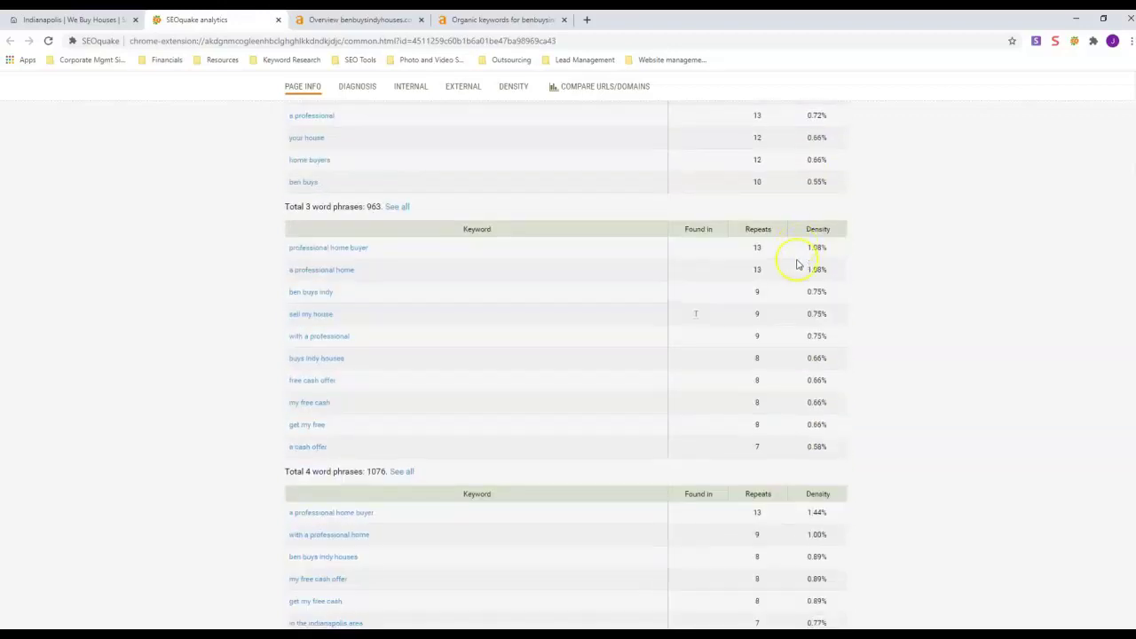
scroll(720, 234, up, 15)
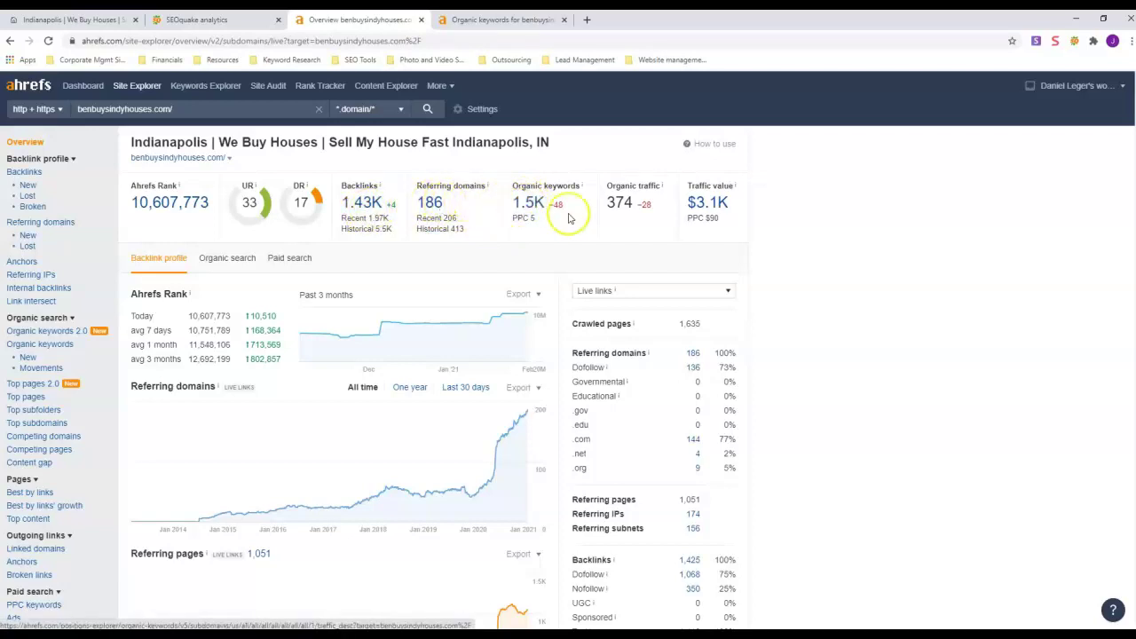
Step: Scroll the Ahrefs overview: DR 17, UR 33, 186 referring domains, 1.5K keywords, $3.1K traffic value
scroll(608, 207, down, 1)
scroll(607, 207, down, 1)
scroll(602, 206, up, 2)
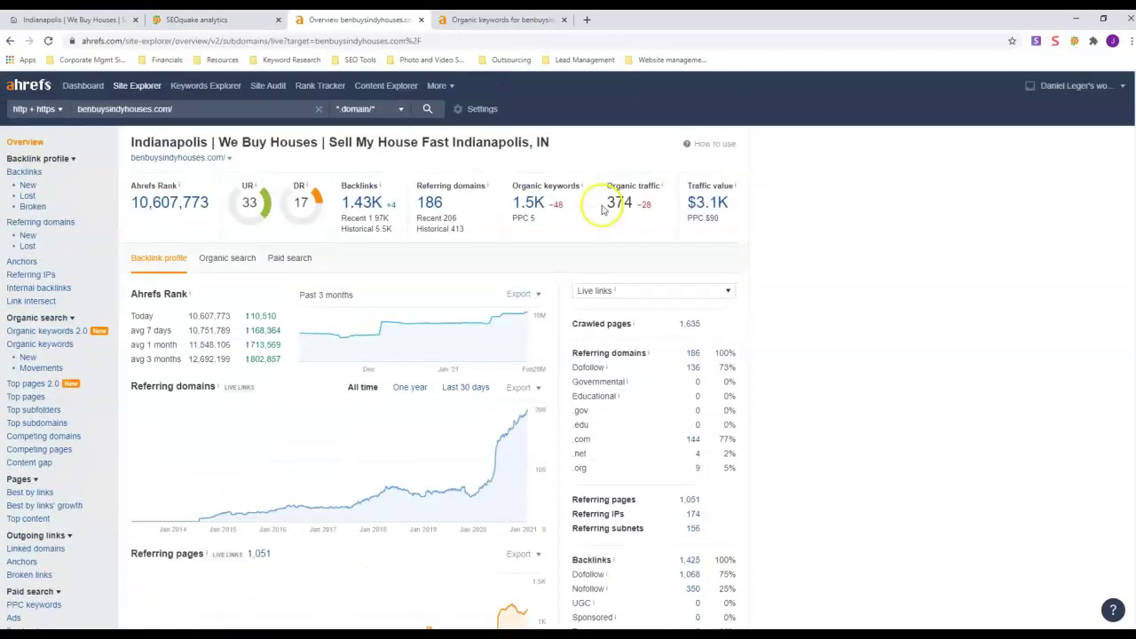
scroll(554, 229, down, 2)
scroll(551, 231, up, 2)
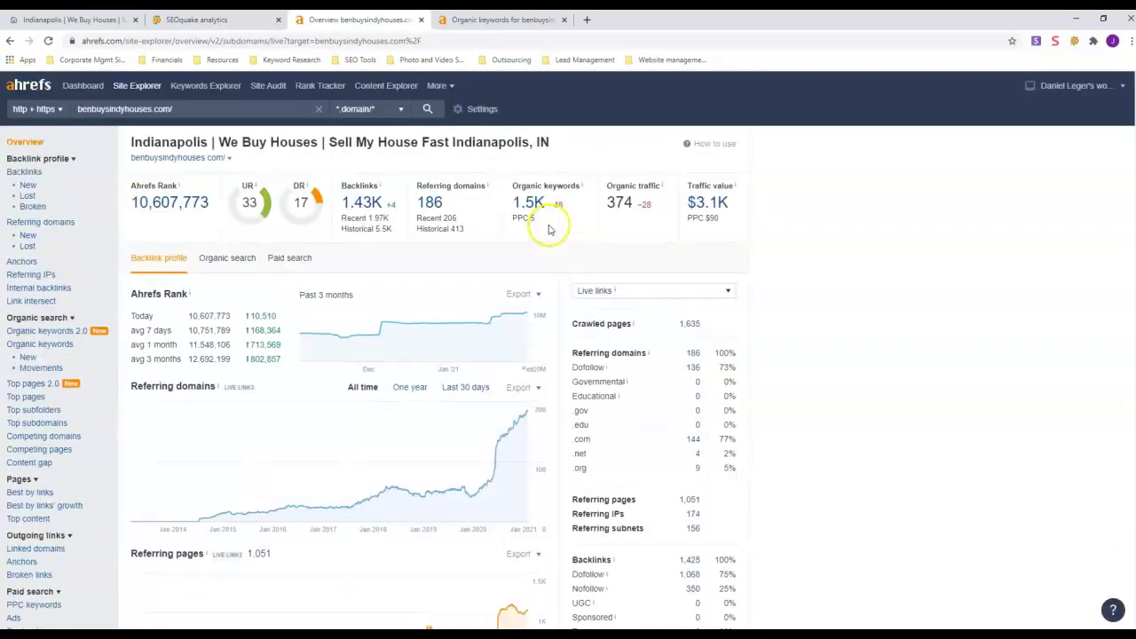
scroll(555, 231, down, 7)
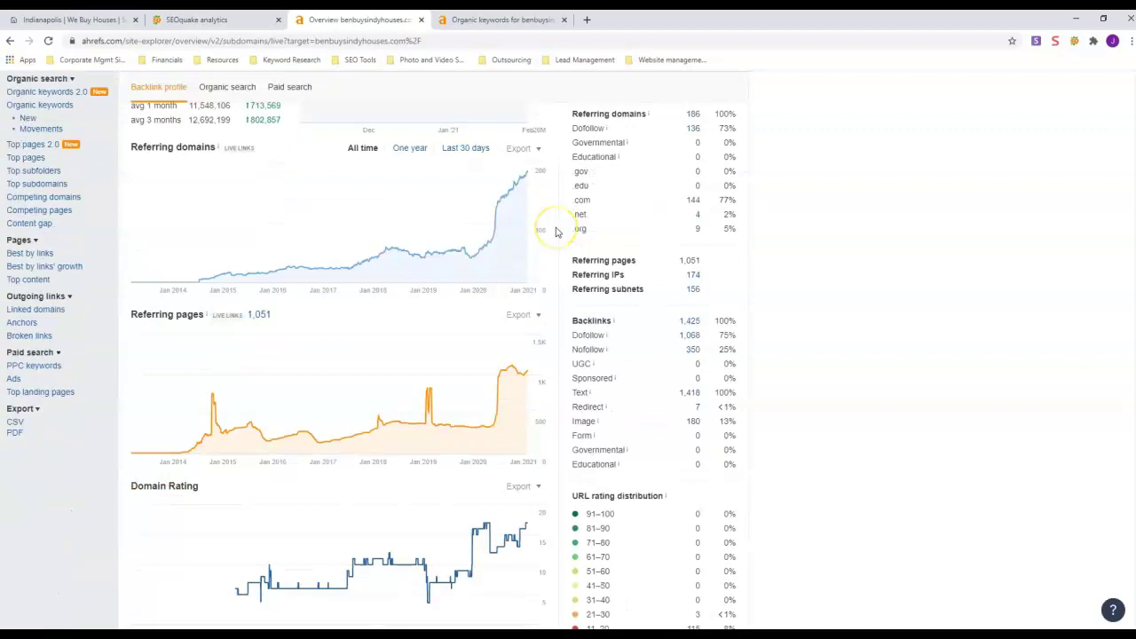
scroll(556, 232, down, 8)
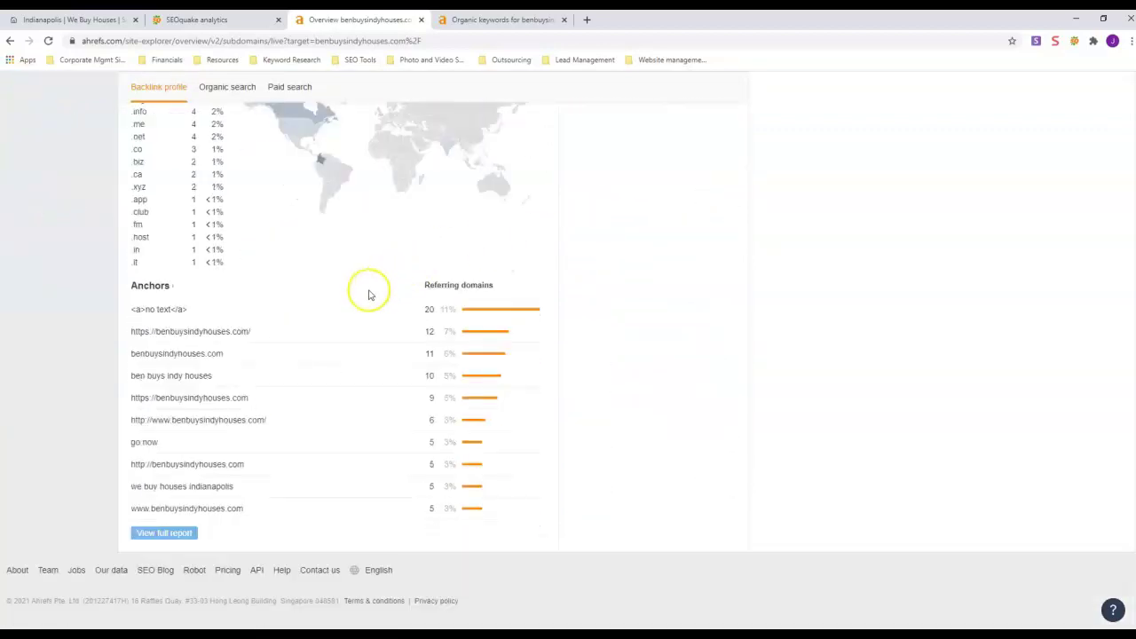
scroll(367, 292, up, 15)
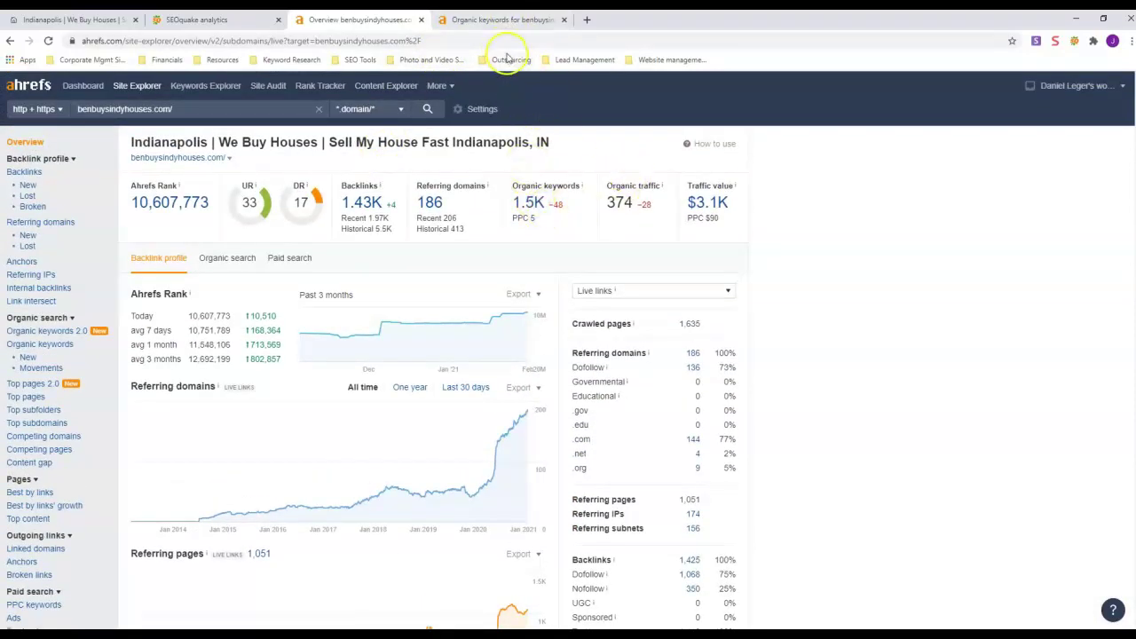
Step: Review the Organic Keywords report's 1,387 US keywords, led by 'we buy houses indianapolis' with 55 traffic
click(504, 20)
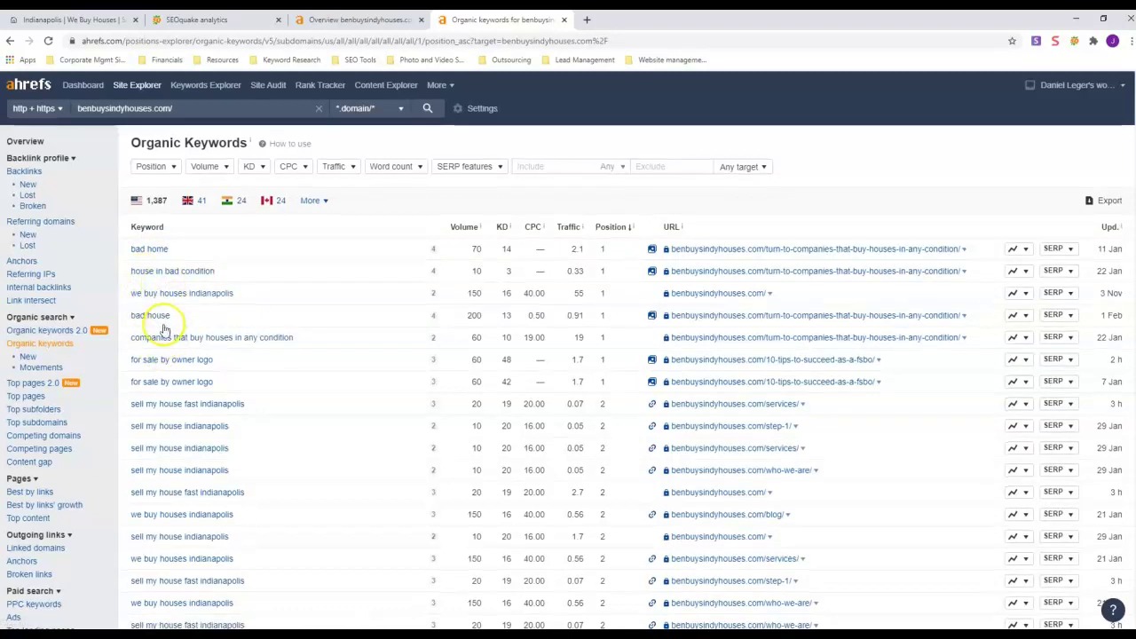
scroll(164, 293, down, 2)
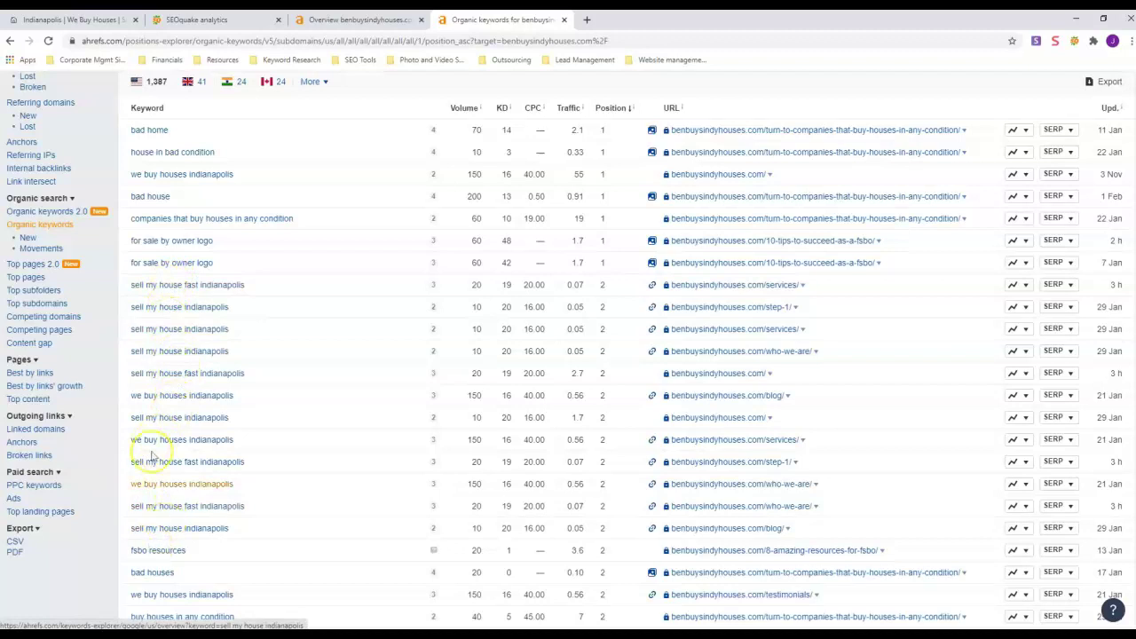
scroll(178, 288, down, 3)
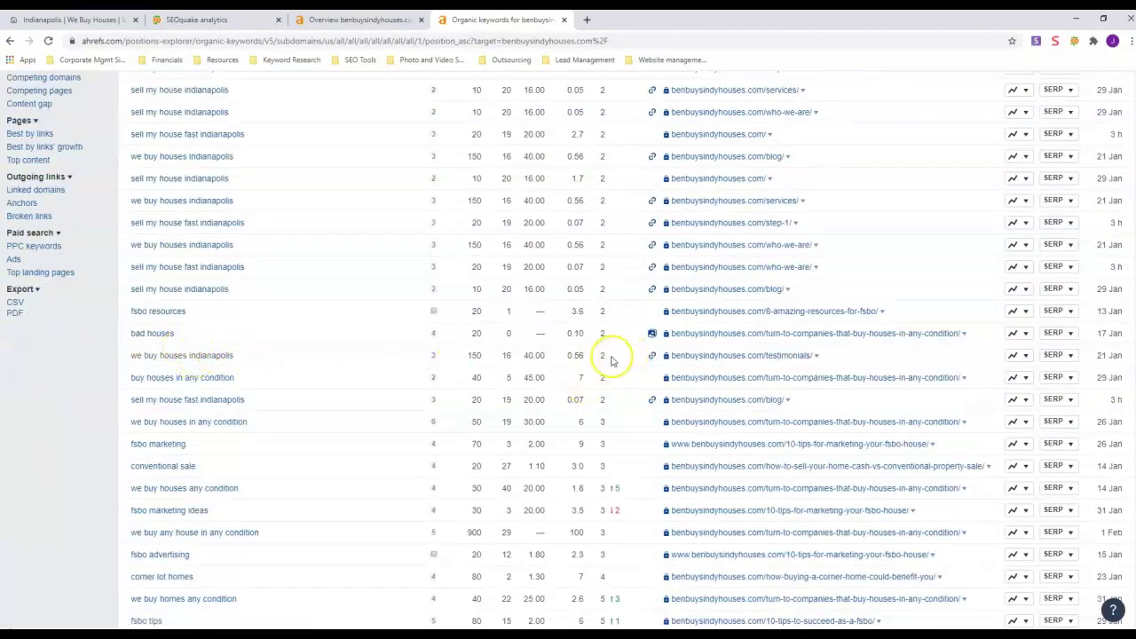
scroll(583, 370, down, 6)
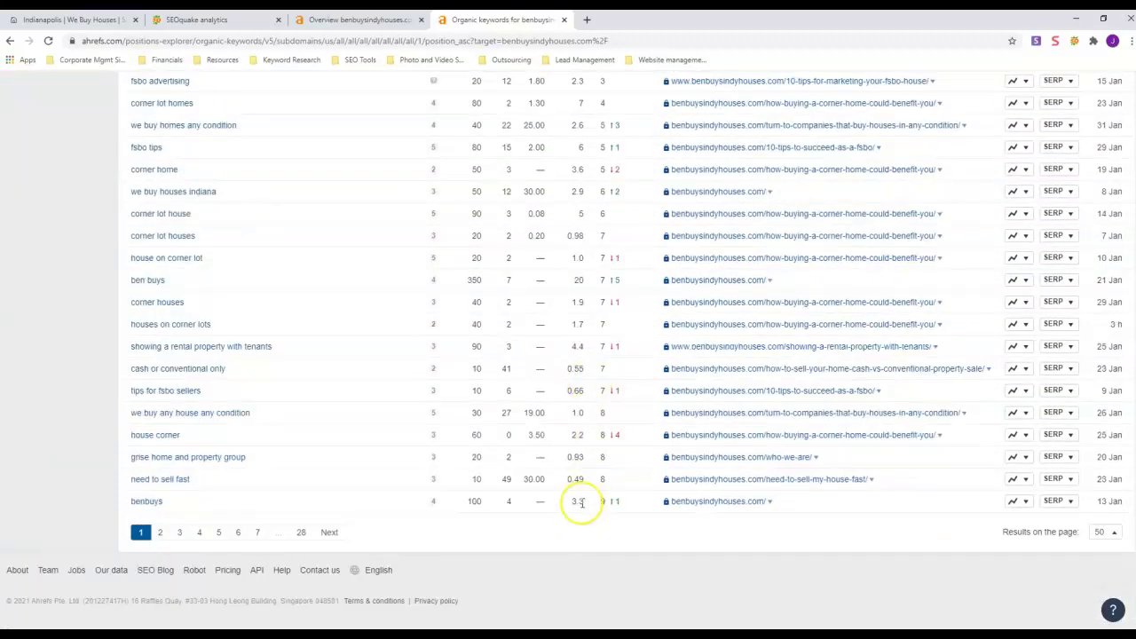
scroll(582, 426, up, 6)
scroll(589, 447, up, 4)
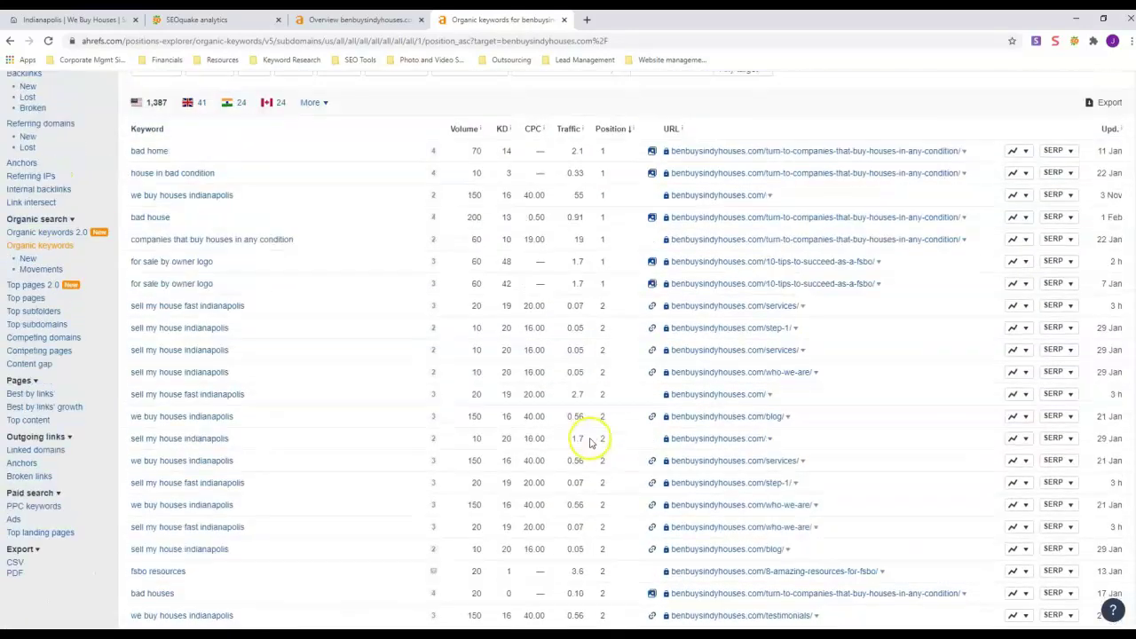